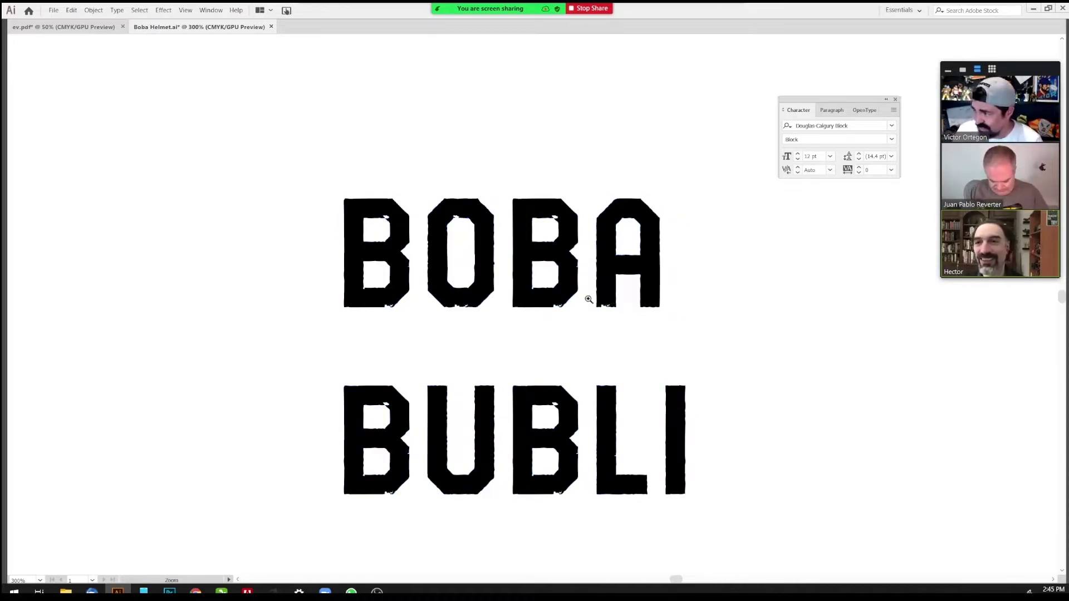
Step: Select all the BOBA and BUBLI lettering and align its stroke to the outside
{"action": "key", "text": "ctrl+a"}
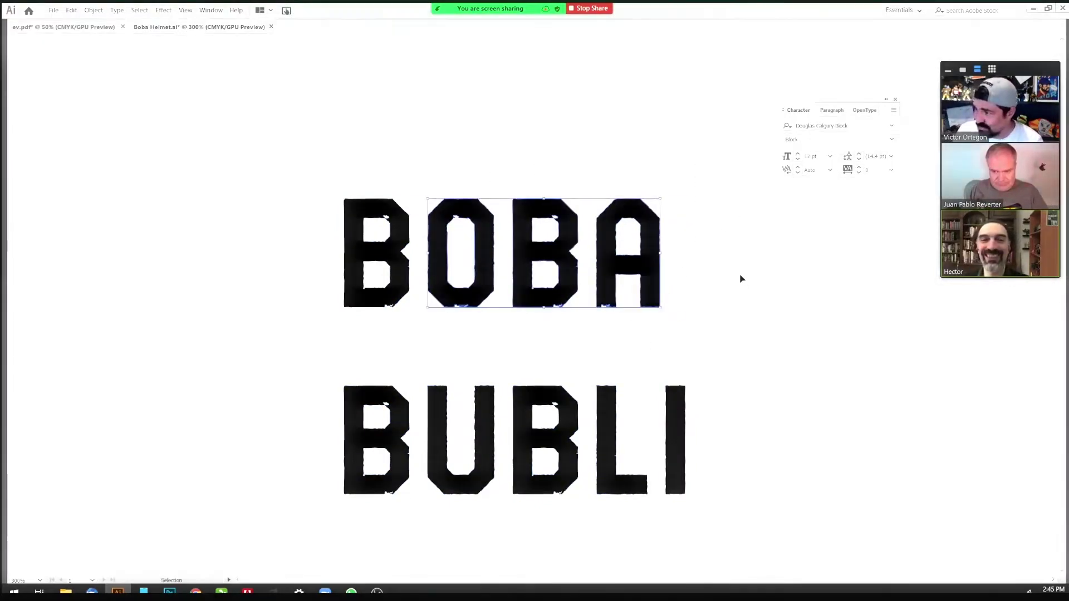
{"action": "key", "text": "Tab"}
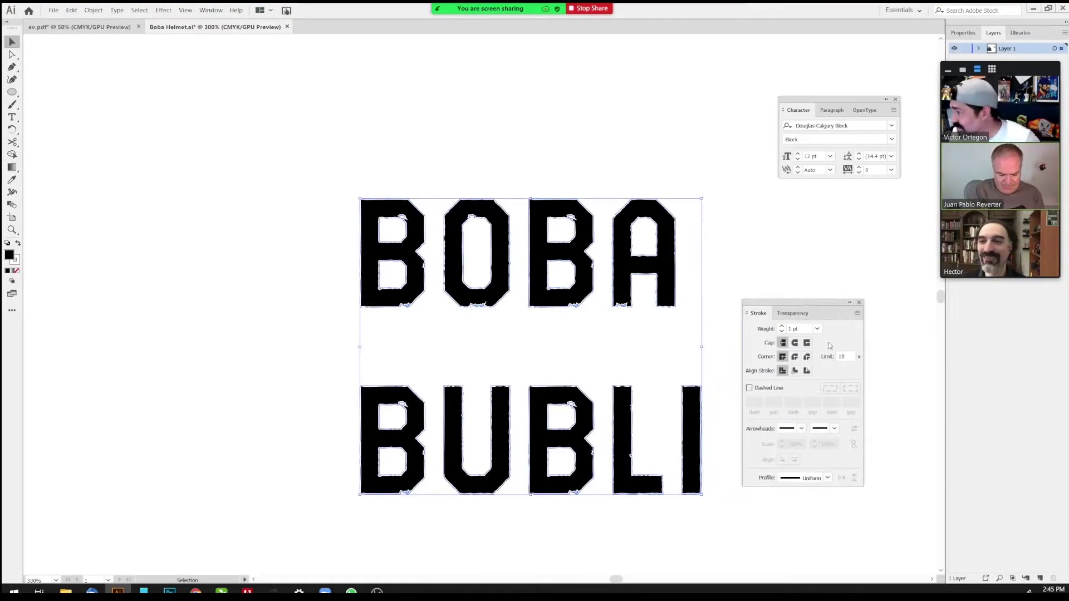
{"action": "left_click", "coordinate": [807, 371]}
Step: Shift the letters O, B and A of BOBA together leftward until the O nearly touches the first B
{"action": "left_click_drag", "start_coordinate": [493, 160], "coordinate": [635, 229]}
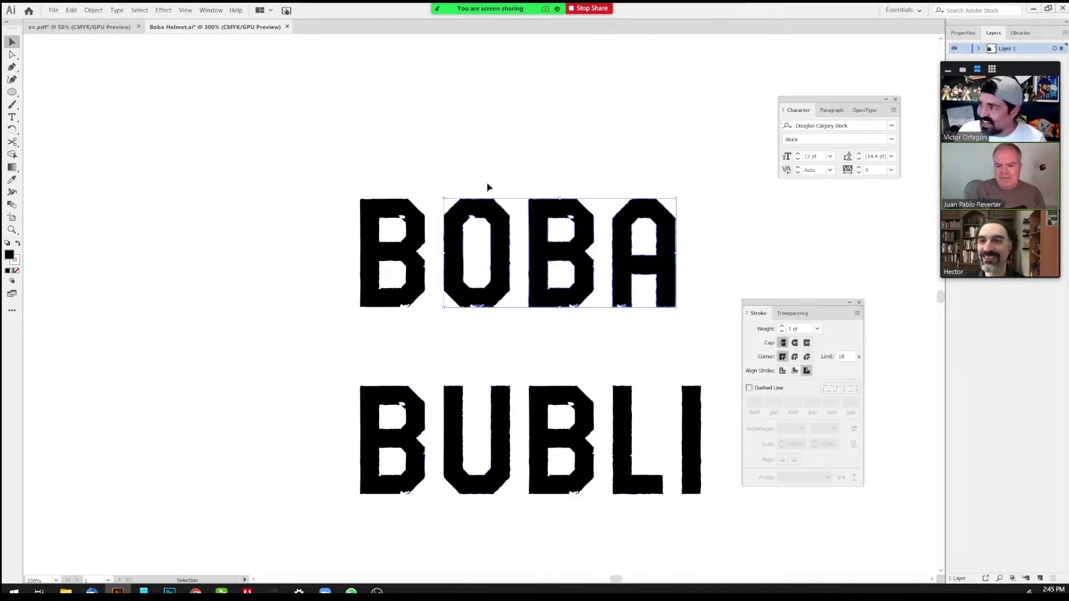
{"action": "left_click_drag", "start_coordinate": [459, 146], "coordinate": [714, 318]}
{"action": "key", "text": "Left"}
{"action": "key", "text": "Left"}
{"action": "key", "text": "Left"}
{"action": "key", "text": "Left"}
{"action": "key", "text": "Left"}
{"action": "key", "text": "Left"}
{"action": "key", "text": "Left"}
{"action": "key", "text": "Left"}
{"action": "key", "text": "Left"}
{"action": "key", "text": "Left"}
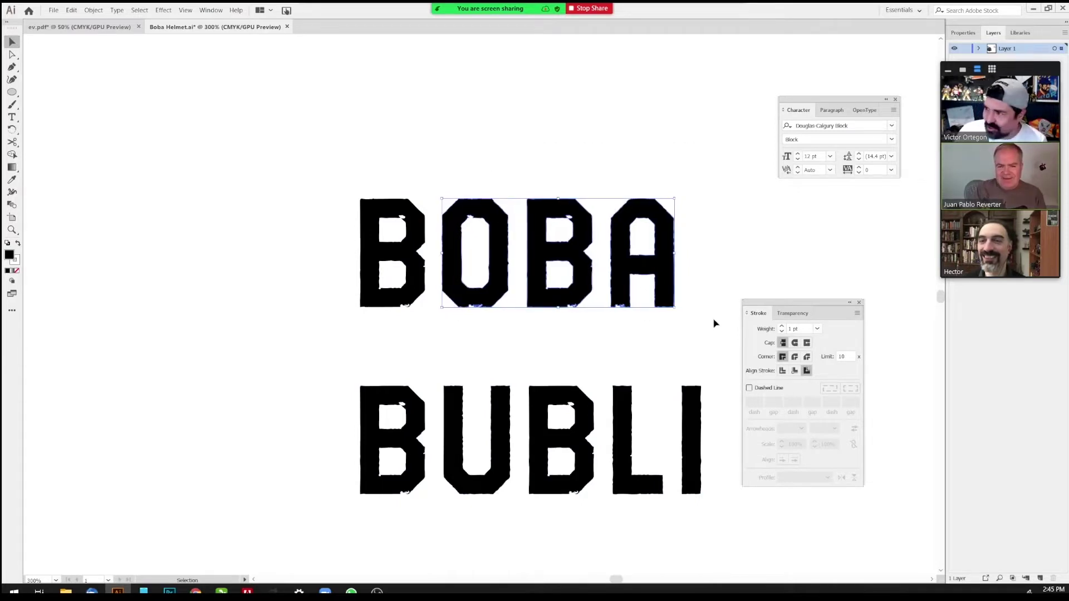
{"action": "key", "text": "Left"}
{"action": "key", "text": "Left"}
{"action": "key", "text": "Left"}
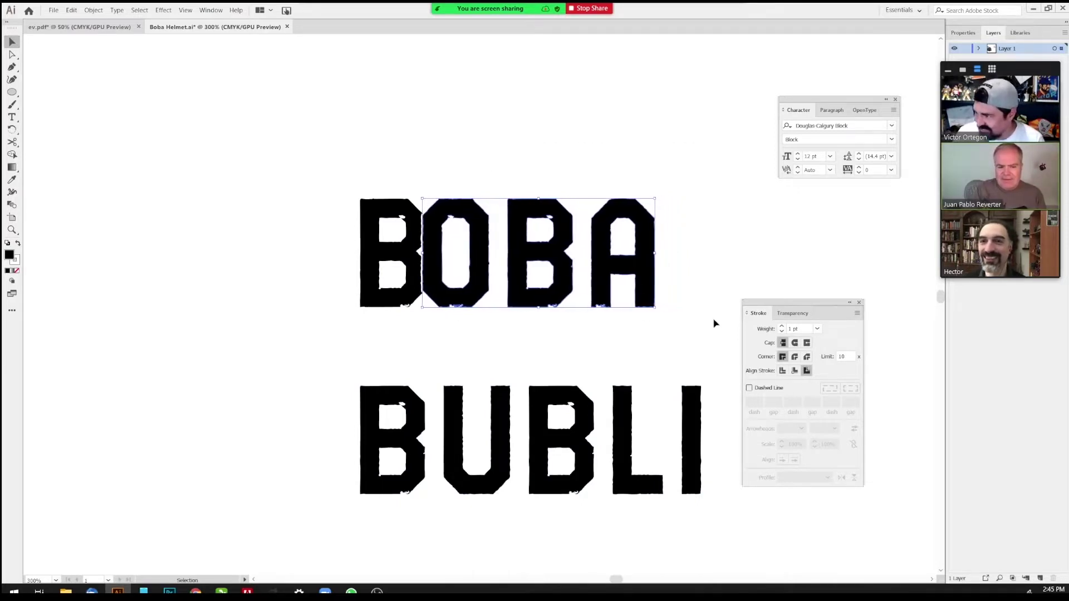
Step: Close the gaps before the second B and the A of BOBA, leaving a slim space beside the slightly tilted A
{"action": "left_click", "coordinate": [556, 122]}
{"action": "left_click_drag", "start_coordinate": [561, 147], "coordinate": [688, 305]}
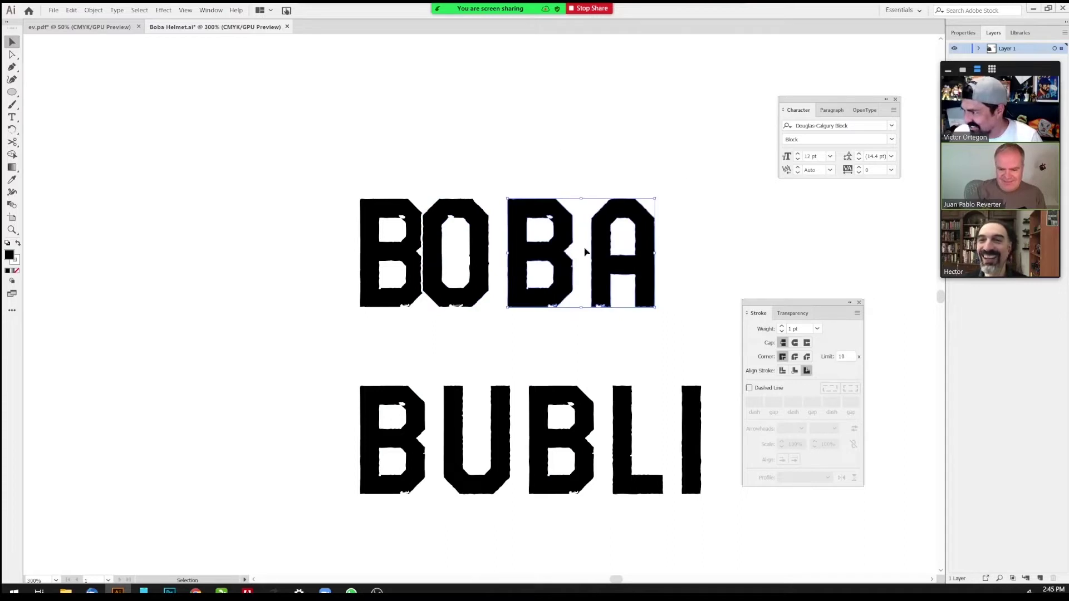
{"action": "left_click_drag", "start_coordinate": [571, 244], "coordinate": [546, 247]}
{"action": "left_click", "coordinate": [711, 198]}
{"action": "left_click_drag", "start_coordinate": [616, 250], "coordinate": [599, 248]}
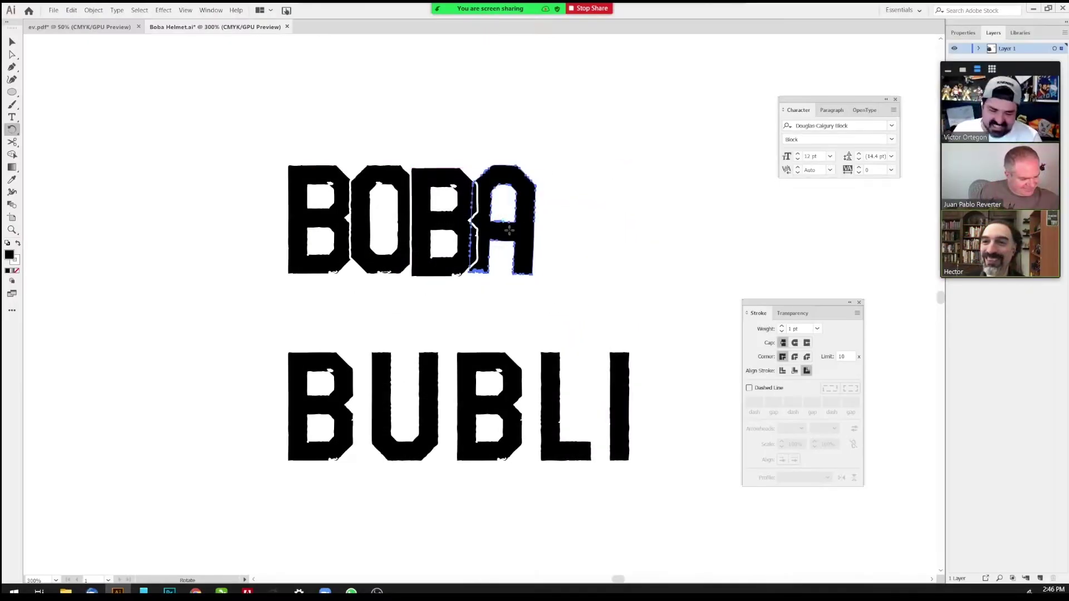
{"action": "key", "text": "v"}
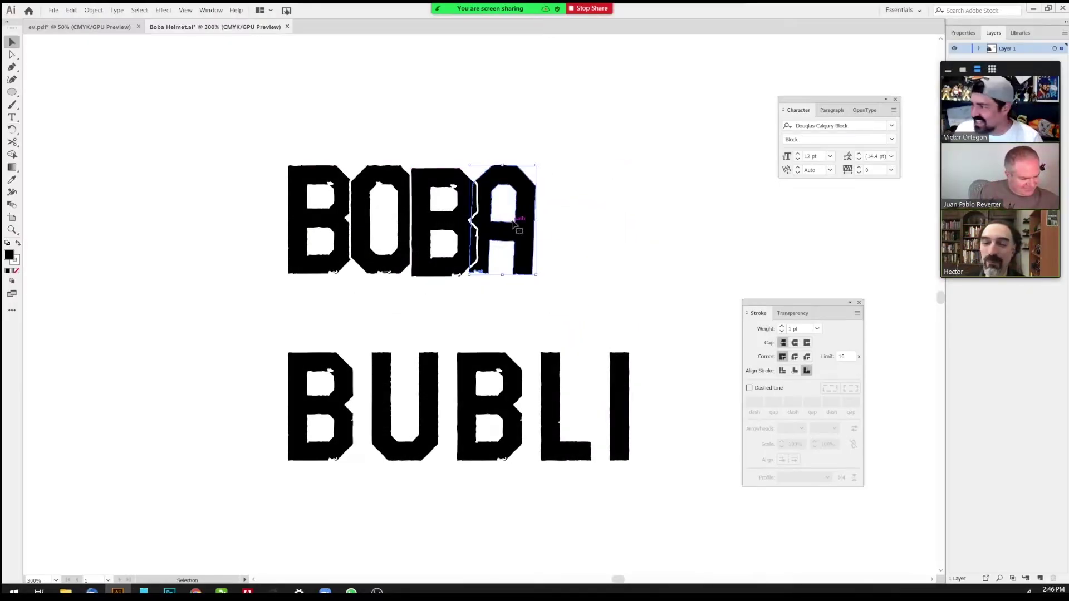
{"action": "left_click_drag", "start_coordinate": [525, 223], "coordinate": [532, 222]}
Step: Move the first B and the O of BOBA slightly left together to separate them from the second B
{"action": "left_click", "coordinate": [337, 216]}
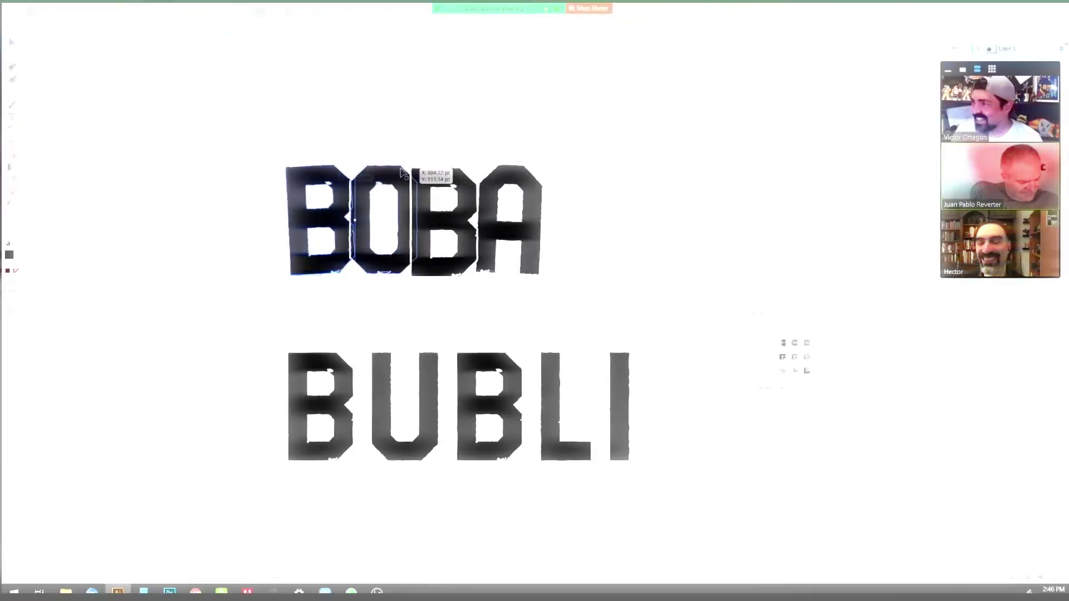
{"action": "left_click", "coordinate": [402, 189], "text": "shift"}
{"action": "left_click_drag", "start_coordinate": [402, 189], "coordinate": [396, 190]}
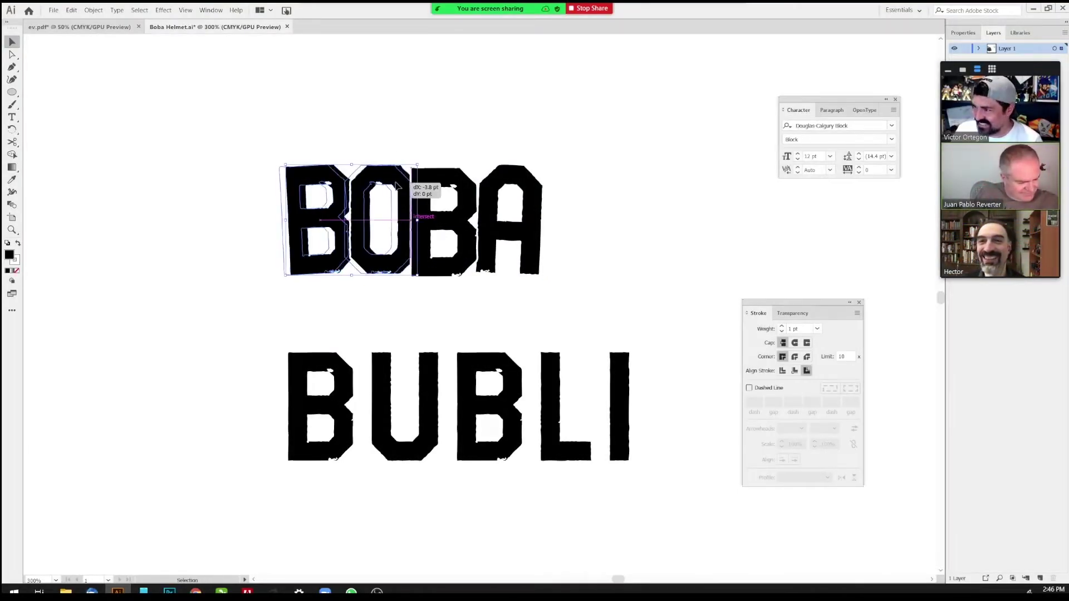
{"action": "left_click", "coordinate": [609, 232]}
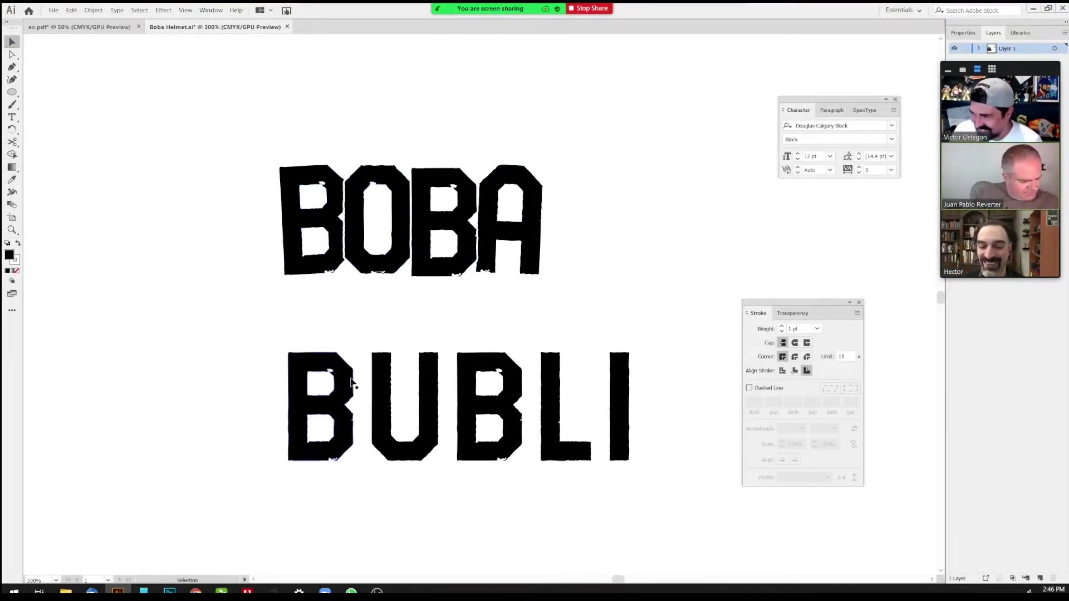
Step: Bring both Bs of BUBLI close against the U and rotate the U by about 3 degrees
{"action": "left_click_drag", "start_coordinate": [352, 381], "coordinate": [377, 382]}
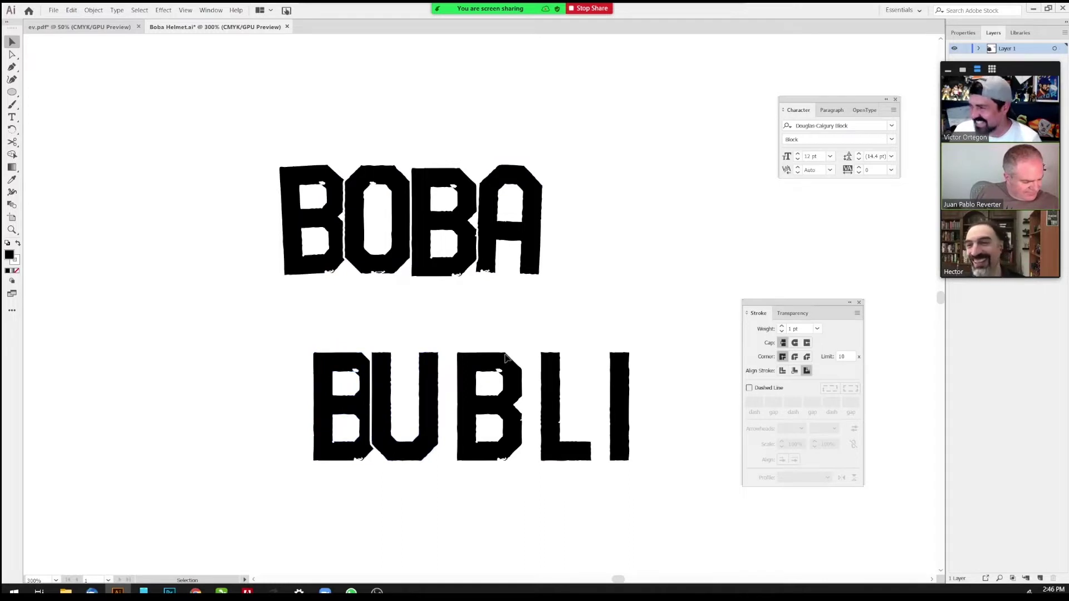
{"action": "left_click_drag", "start_coordinate": [493, 366], "coordinate": [476, 363]}
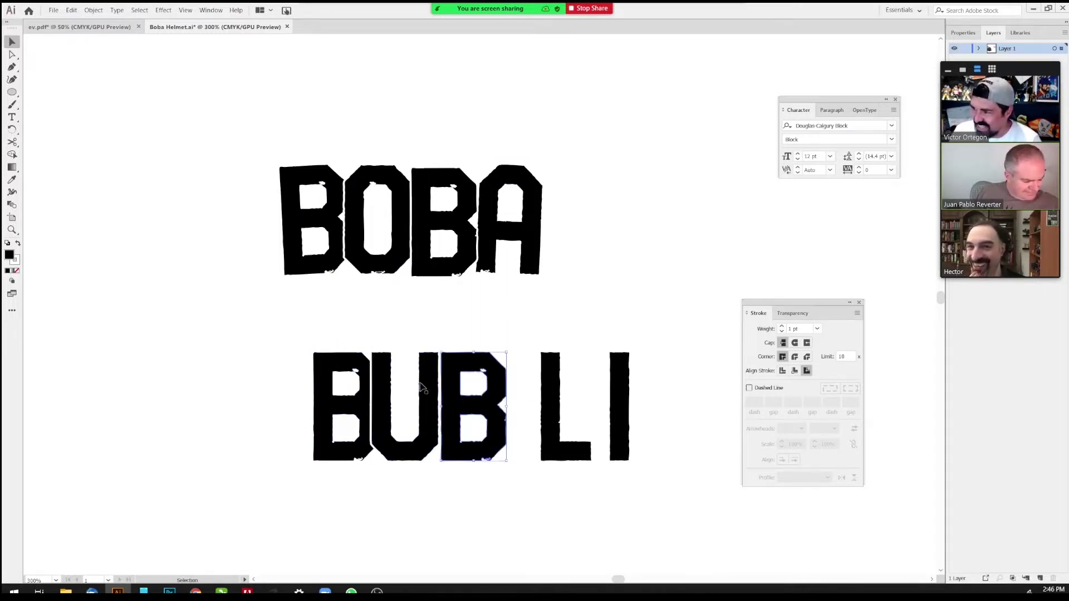
{"action": "left_click", "coordinate": [424, 388]}
{"action": "key", "text": "r"}
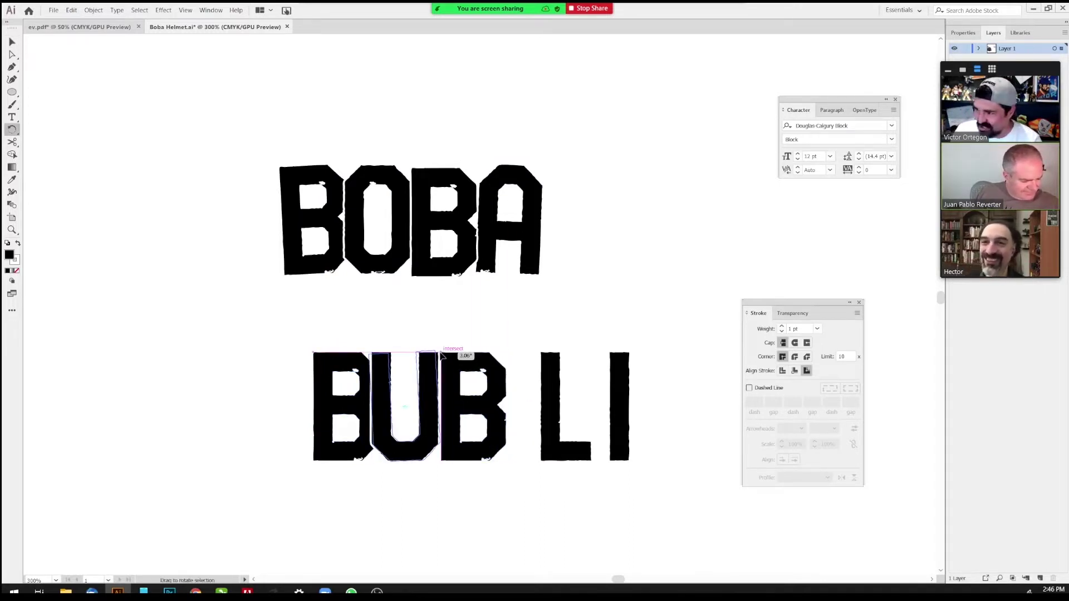
{"action": "key", "text": "v"}
{"action": "left_click_drag", "start_coordinate": [483, 363], "coordinate": [477, 363]}
Step: Move the L of BUBLI against the second B and the I close beside the L
{"action": "left_click", "coordinate": [604, 366]}
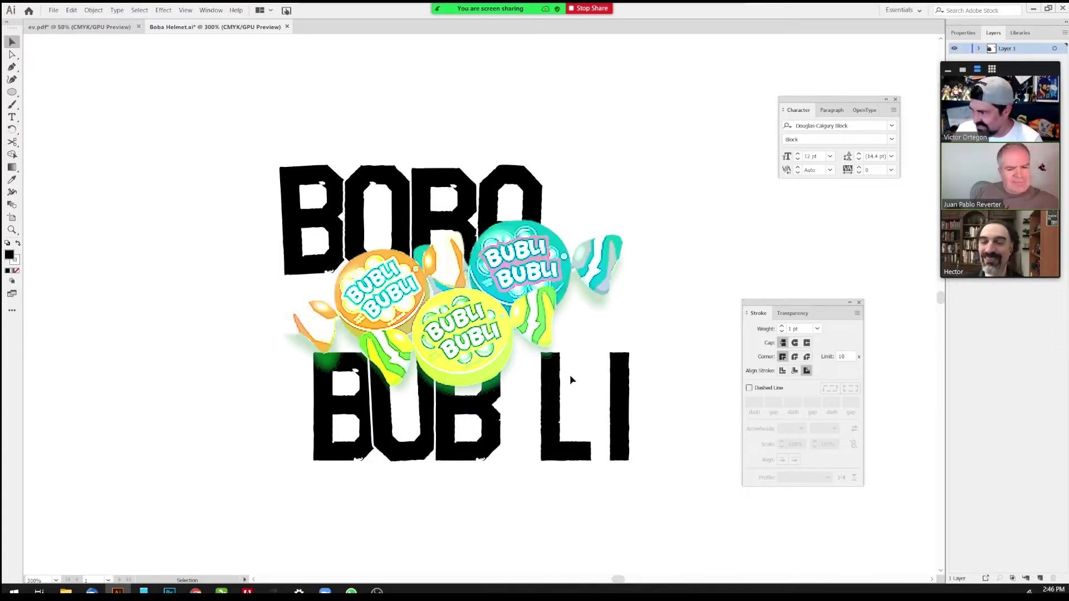
{"action": "left_click_drag", "start_coordinate": [550, 386], "coordinate": [509, 387]}
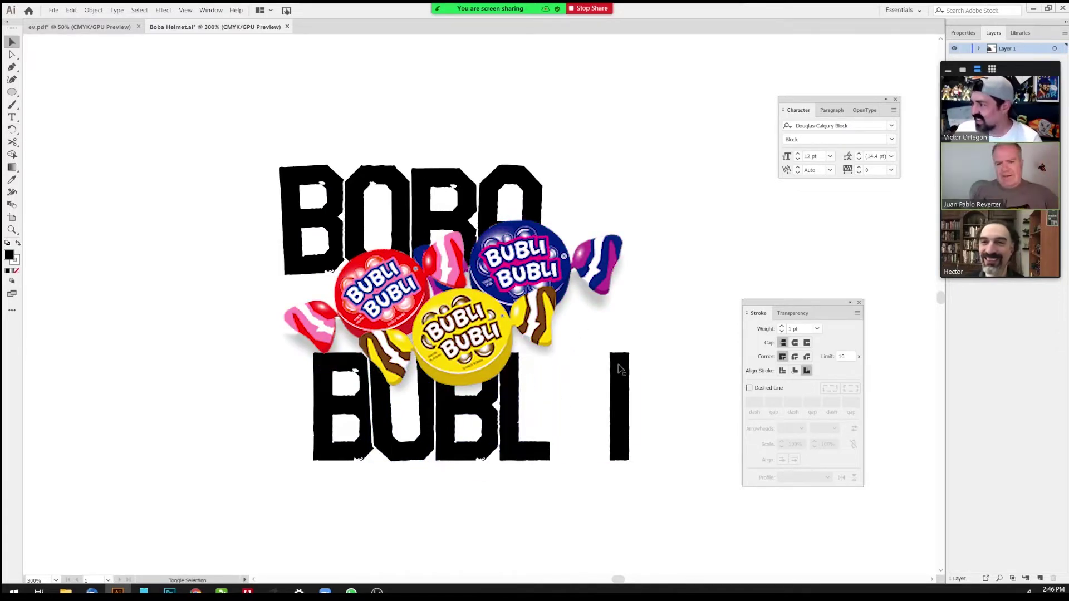
{"action": "left_click_drag", "start_coordinate": [618, 369], "coordinate": [549, 369]}
{"action": "left_click", "coordinate": [669, 332]}
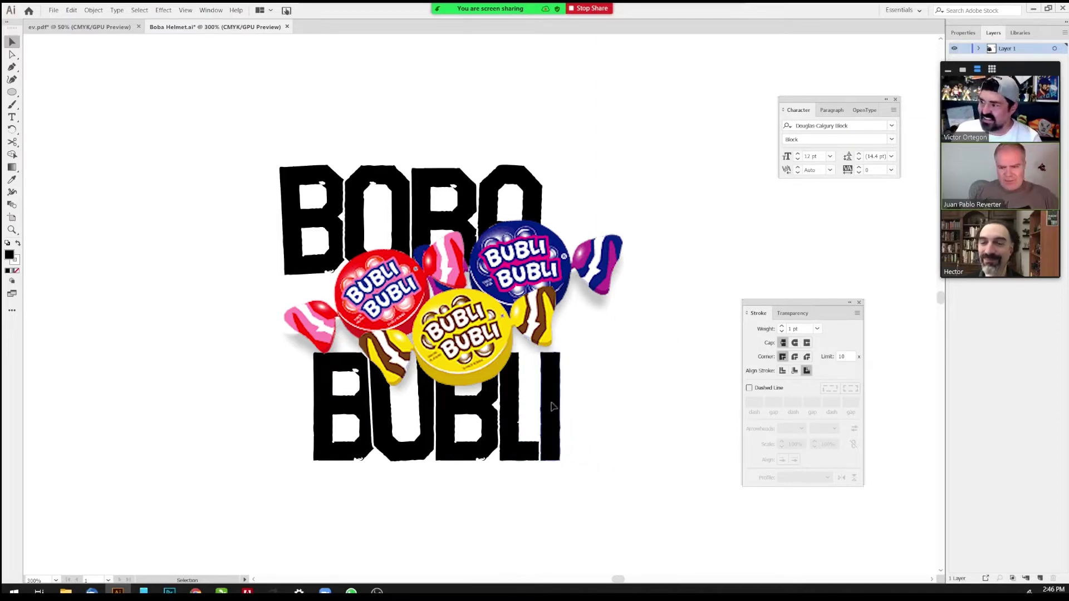
Step: Move the whole word BUBLI up and left so it sits just beneath BOBA
{"action": "left_click", "coordinate": [473, 391]}
{"action": "left_click_drag", "start_coordinate": [472, 391], "coordinate": [501, 326]}
{"action": "left_click", "coordinate": [613, 304]}
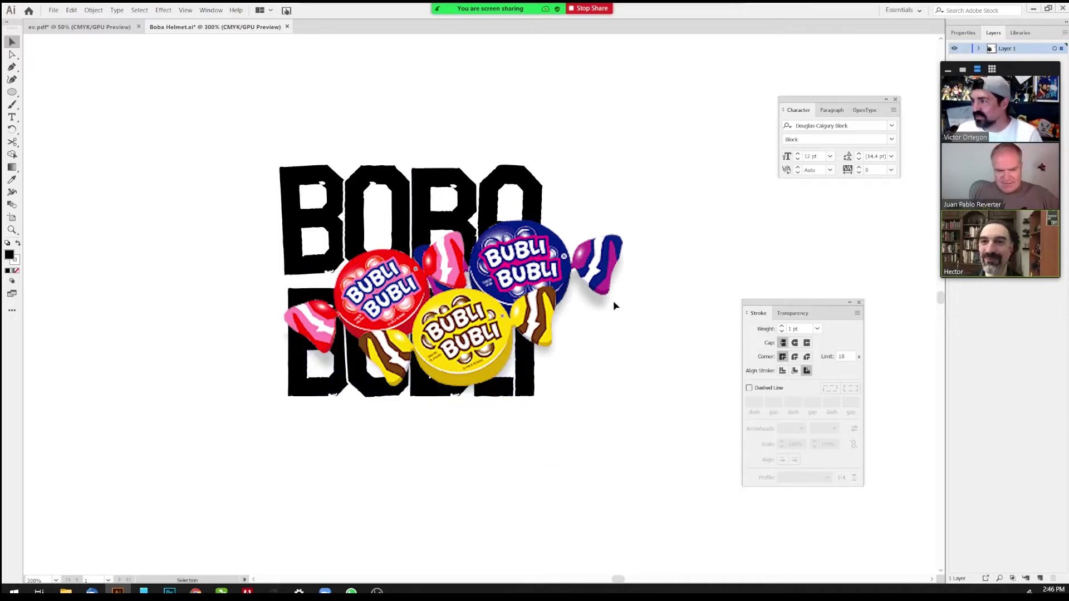
Step: Tilt the final I of BUBLI slightly and nudge it sideways to fine-tune its gap from the L
{"action": "left_click_drag", "start_coordinate": [626, 321], "coordinate": [575, 308]}
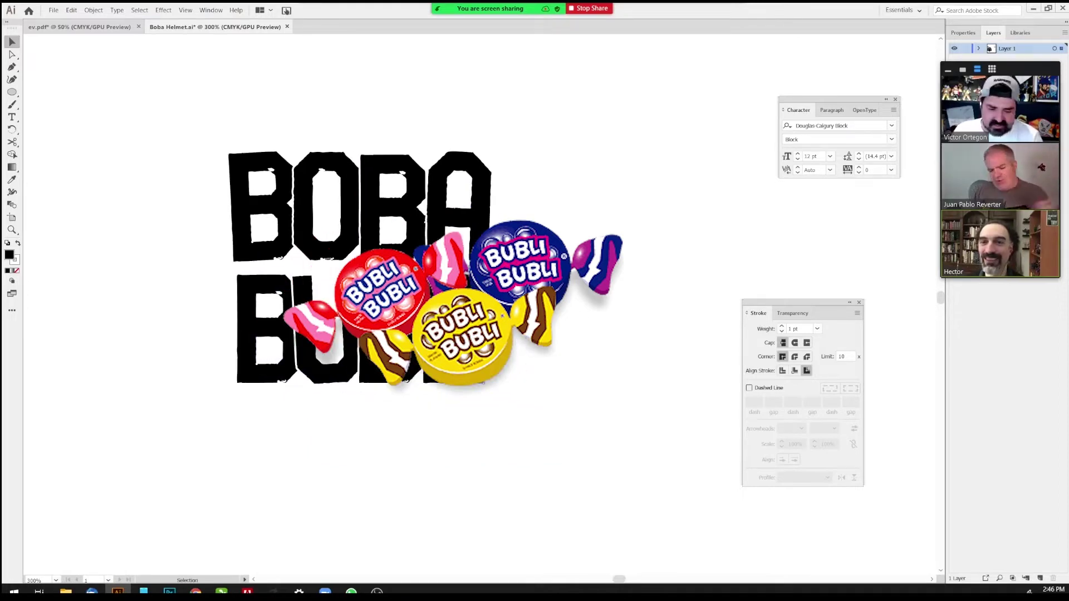
{"action": "key", "text": "r"}
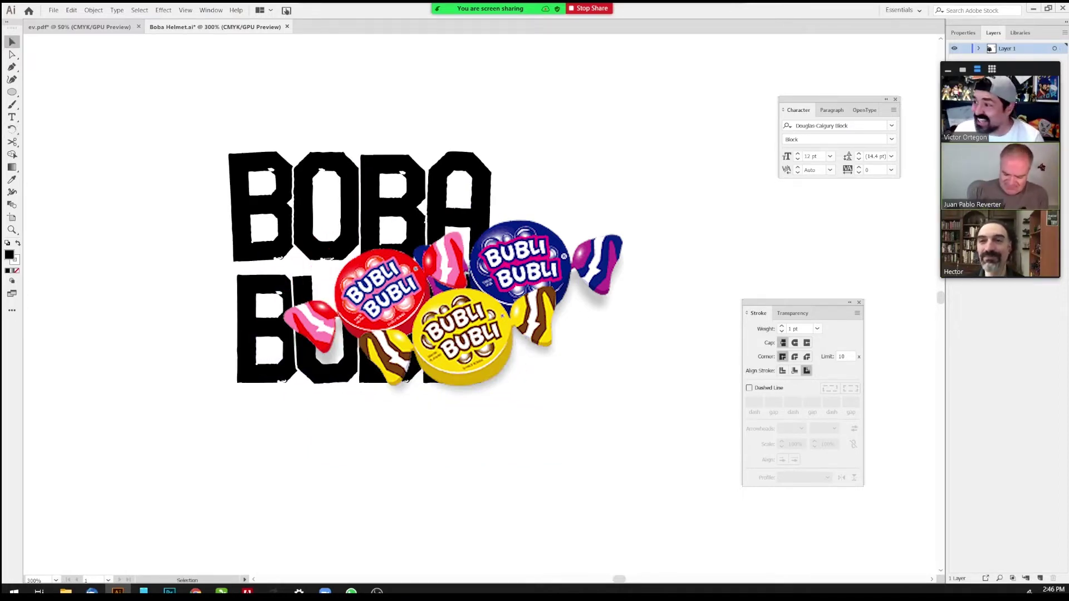
{"action": "left_click_drag", "start_coordinate": [483, 320], "coordinate": [501, 301]}
{"action": "key", "text": "ctrl+z"}
{"action": "key", "text": "shift+Left"}
{"action": "key", "text": "Right"}
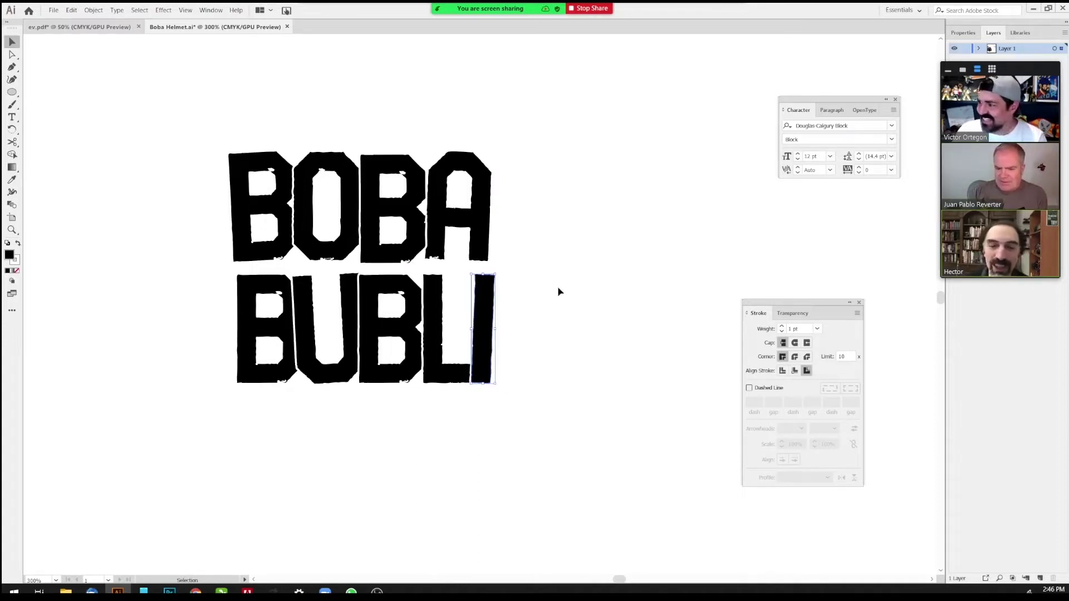
{"action": "key", "text": "Right"}
{"action": "key", "text": "Right"}
{"action": "key", "text": "Right"}
{"action": "key", "text": "Left"}
{"action": "left_click", "coordinate": [554, 286]}
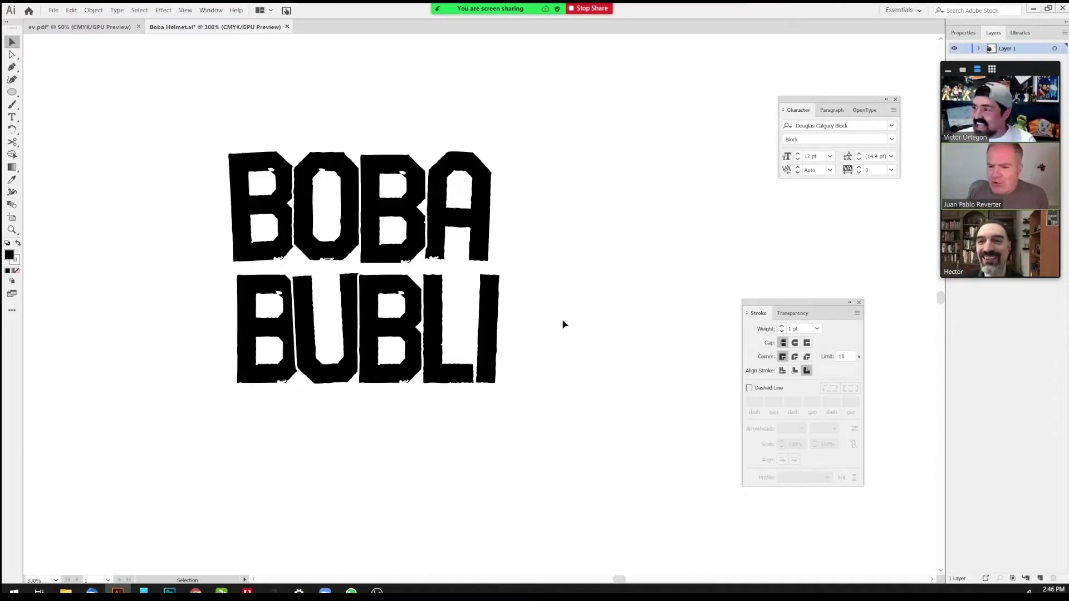
Step: Enlarge the whole BOBA BUBLI lettering proportionally beside the helmet until it is about two-thirds as wide as the artboard
{"action": "left_click", "coordinate": [516, 300], "text": "alt"}
{"action": "left_click", "coordinate": [517, 300], "text": "alt"}
{"action": "left_click_drag", "start_coordinate": [466, 308], "coordinate": [563, 299]}
{"action": "key", "text": "v"}
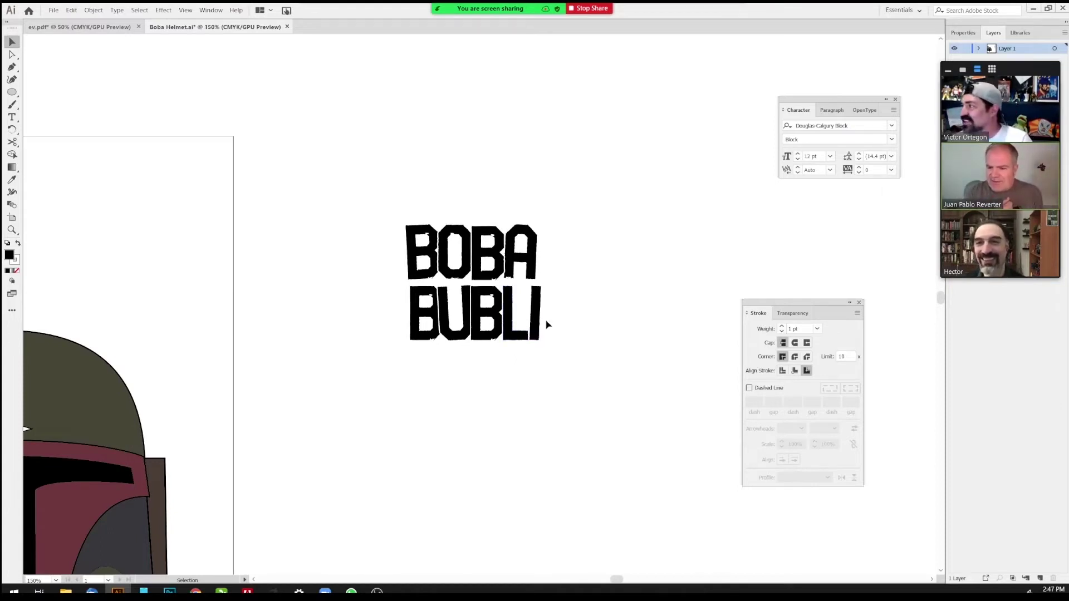
{"action": "key", "text": "Tab"}
{"action": "left_click_drag", "start_coordinate": [607, 335], "coordinate": [687, 302]}
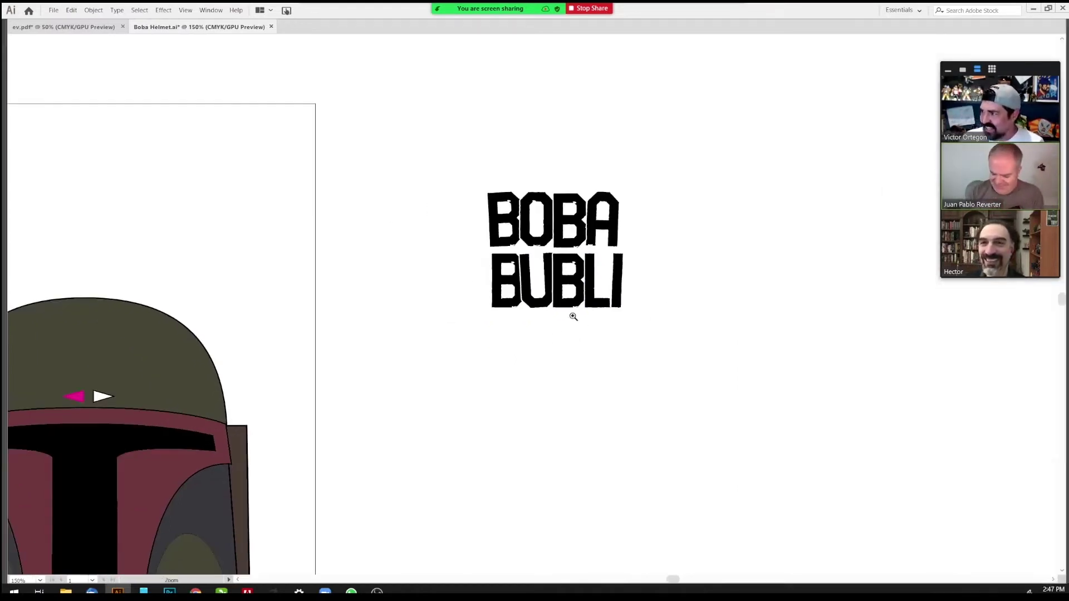
{"action": "left_click", "coordinate": [574, 315], "text": "alt"}
{"action": "left_click", "coordinate": [578, 316], "text": "alt"}
{"action": "left_click_drag", "start_coordinate": [584, 314], "coordinate": [602, 318]}
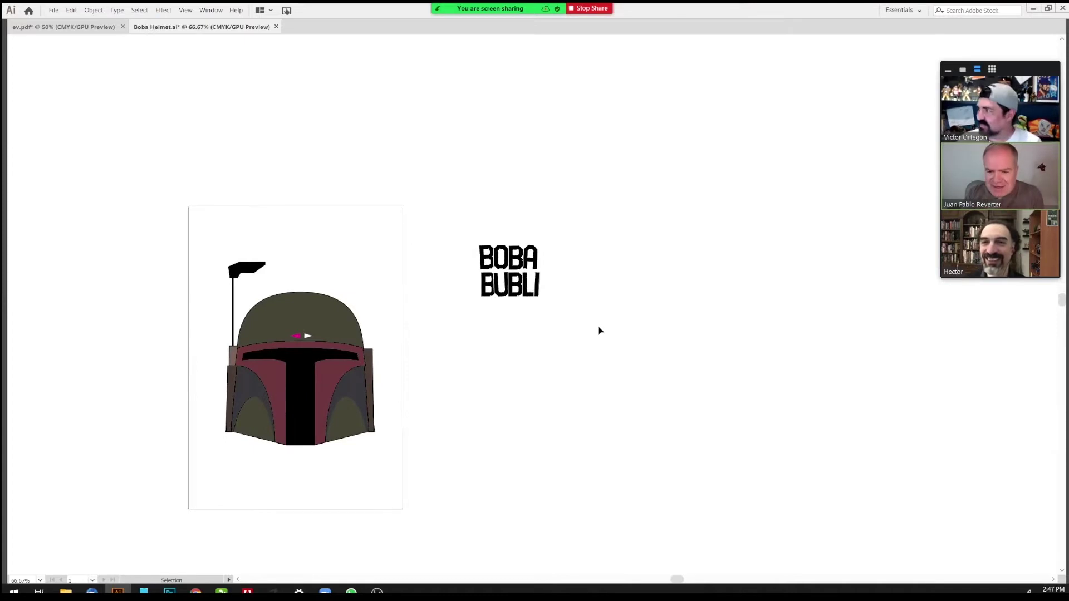
{"action": "left_click_drag", "start_coordinate": [436, 320], "coordinate": [437, 319]}
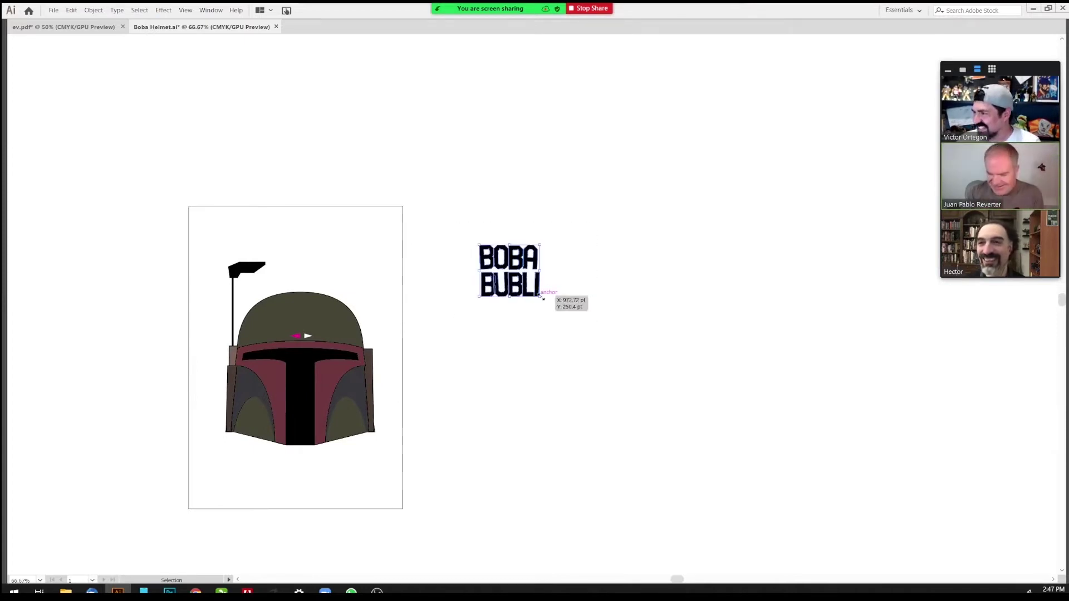
{"action": "left_click_drag", "start_coordinate": [543, 298], "coordinate": [608, 339]}
{"action": "left_click", "coordinate": [643, 322]}
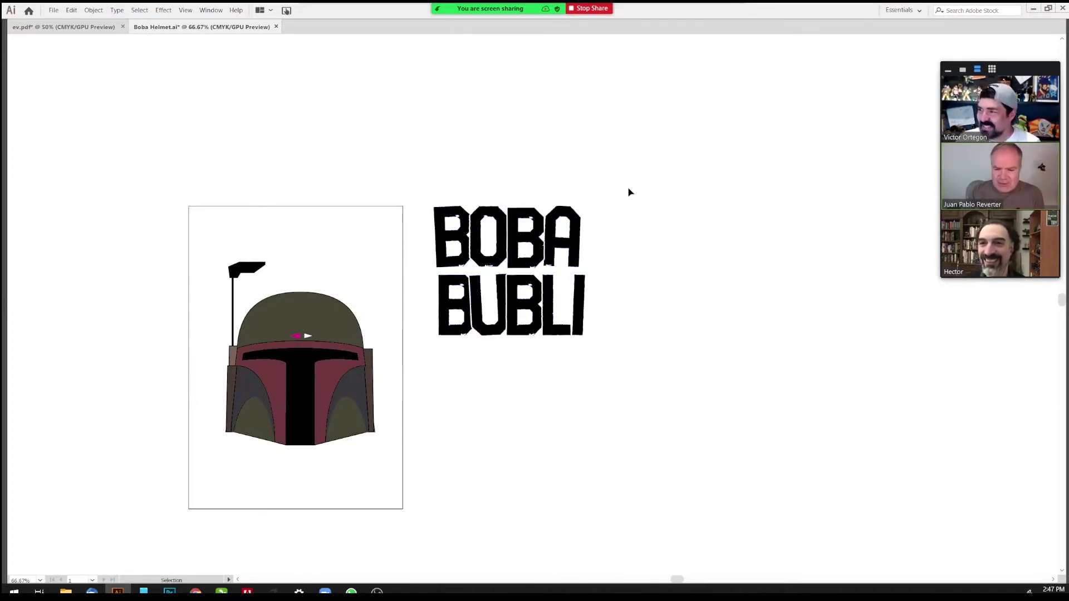
{"action": "left_click_drag", "start_coordinate": [629, 192], "coordinate": [406, 352]}
{"action": "left_click_drag", "start_coordinate": [597, 369], "coordinate": [535, 346]}
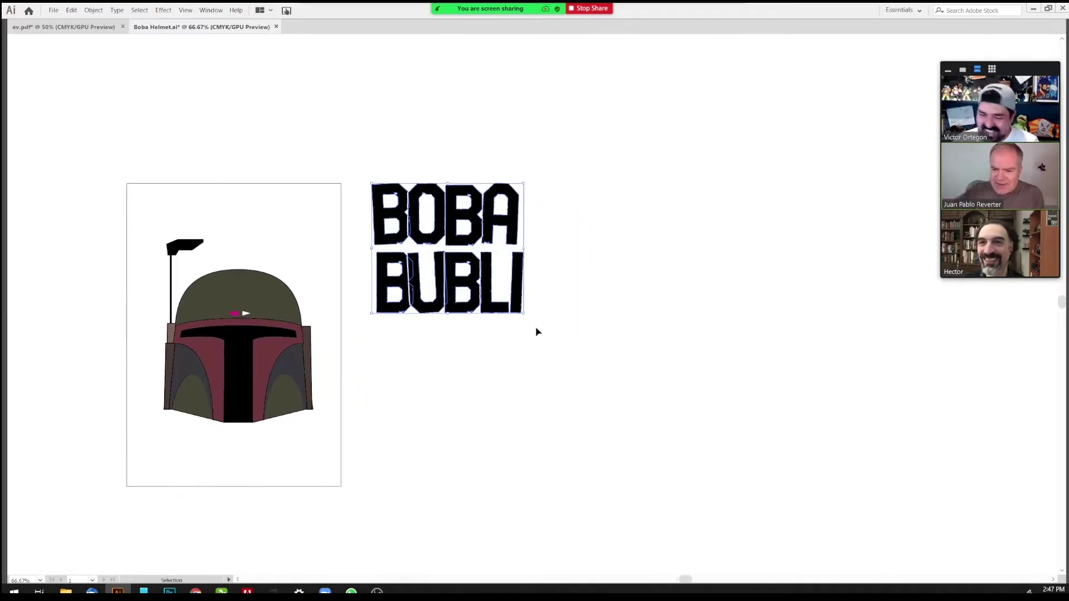
{"action": "left_click", "coordinate": [560, 344]}
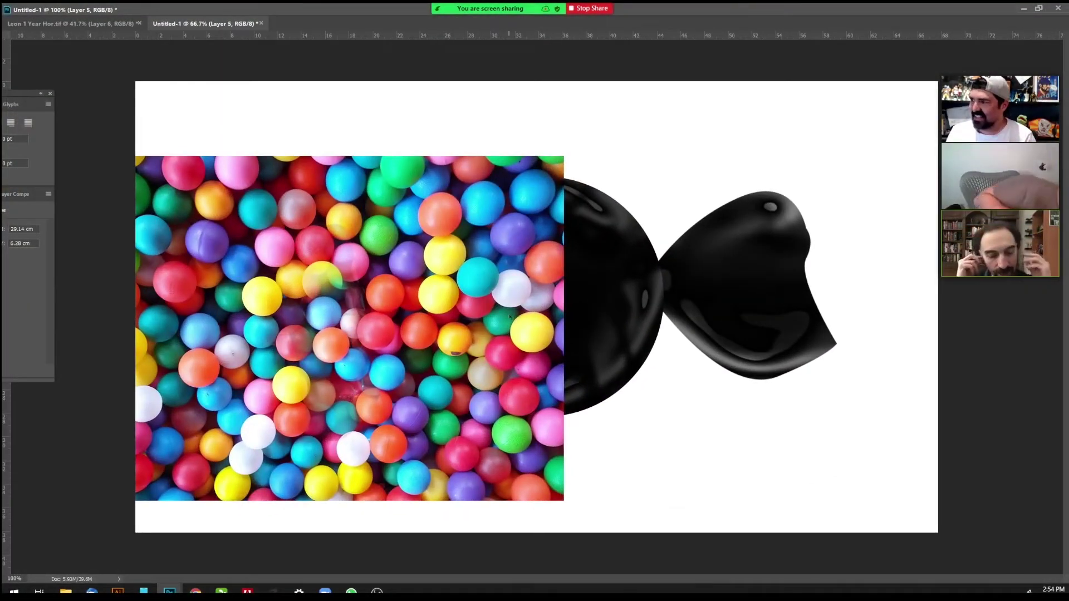
Step: Reposition the multicoloured ball photo over the left and middle of the black candy, about 1.3 cm from the canvas's left edge
{"action": "left_click_drag", "start_coordinate": [510, 316], "coordinate": [655, 319]}
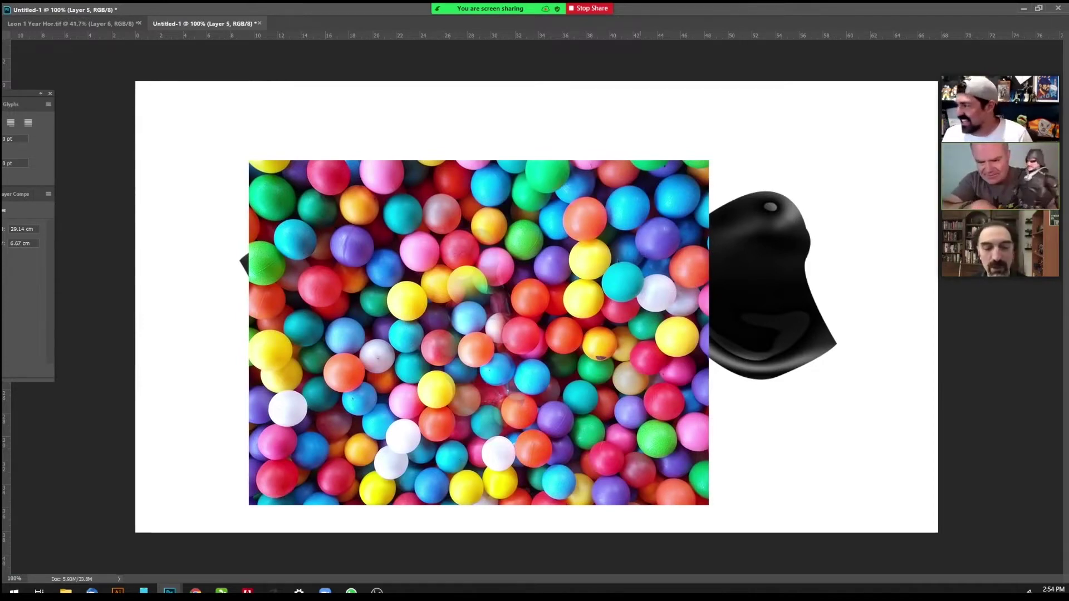
{"action": "left_click_drag", "start_coordinate": [617, 262], "coordinate": [569, 276]}
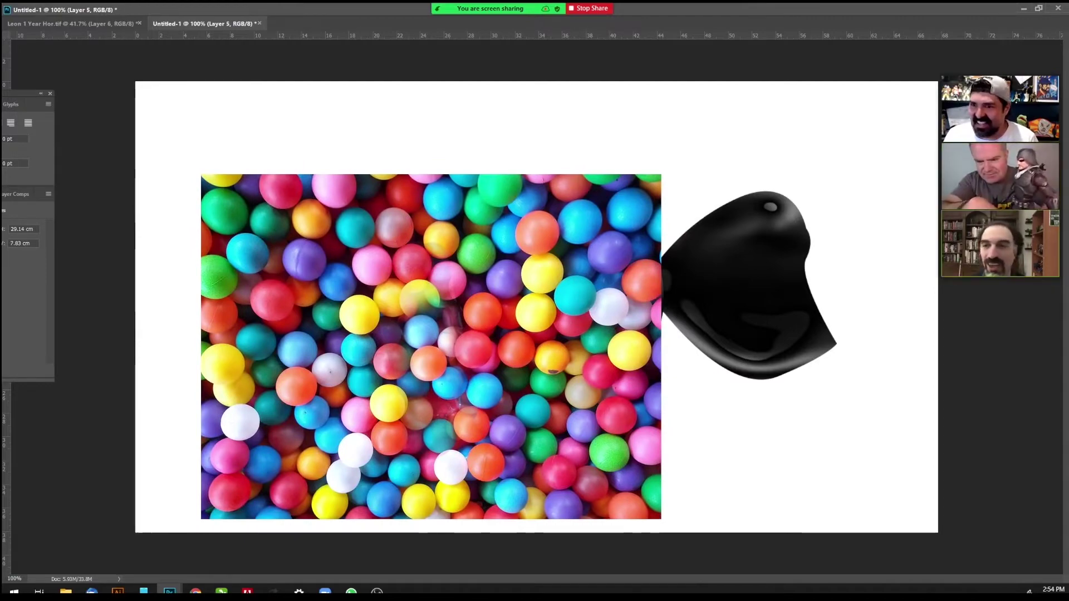
{"action": "left_click_drag", "start_coordinate": [3, 94], "coordinate": [803, 129]}
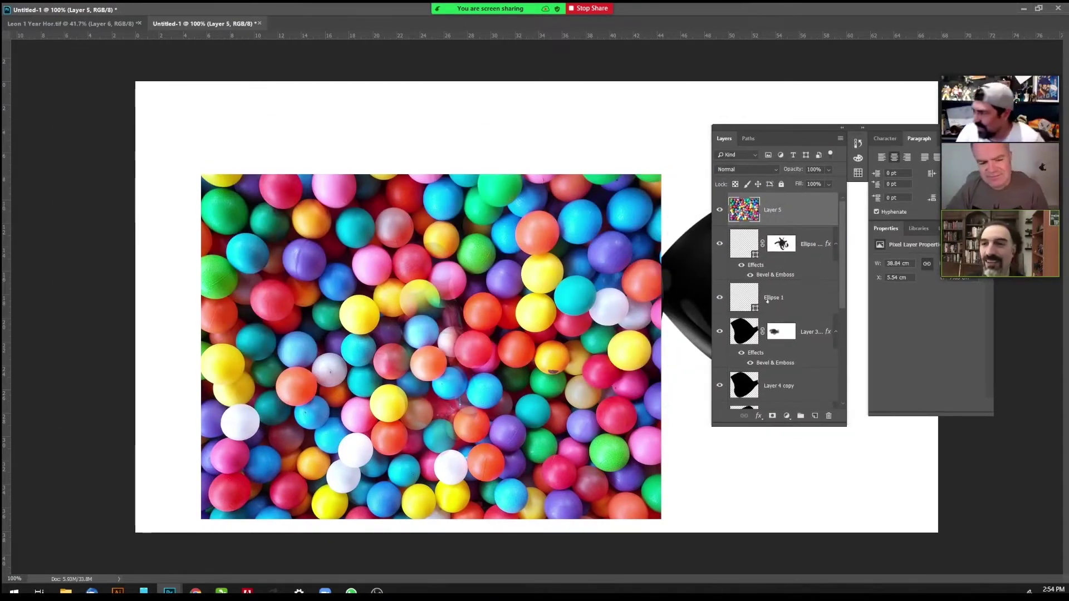
{"action": "scroll", "coordinate": [784, 309], "scroll_direction": "down", "scroll_amount": 4}
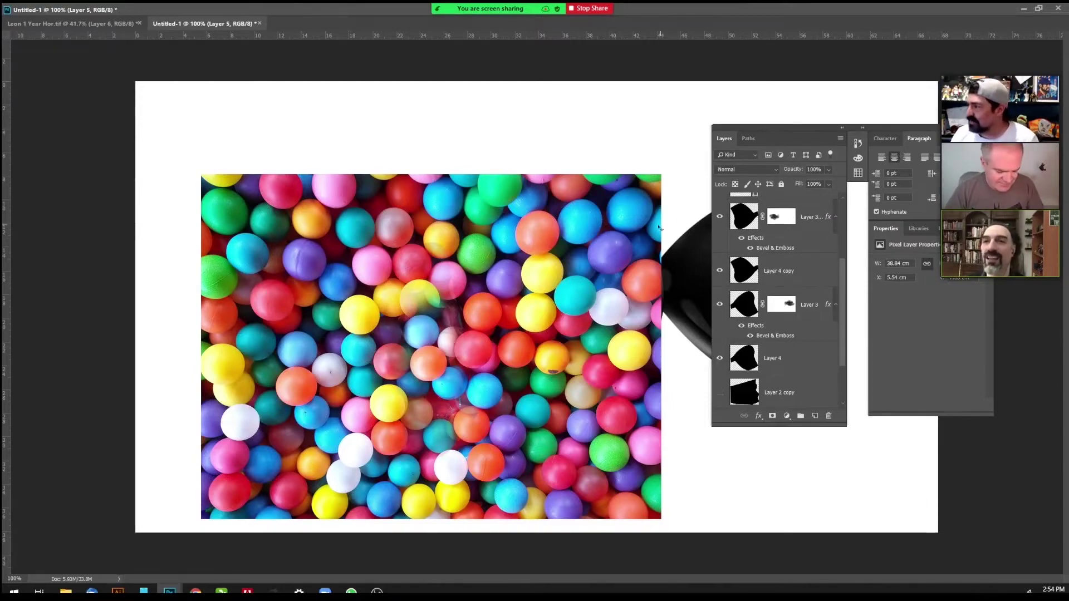
{"action": "left_click_drag", "start_coordinate": [658, 227], "coordinate": [608, 228]}
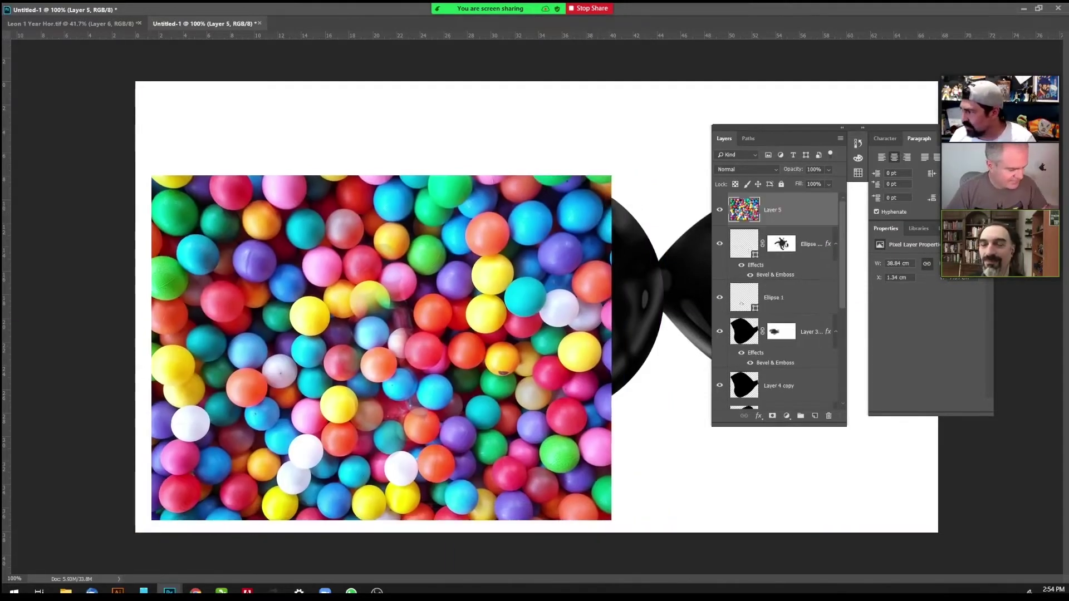
{"action": "scroll", "coordinate": [741, 303], "scroll_direction": "down", "scroll_amount": 5}
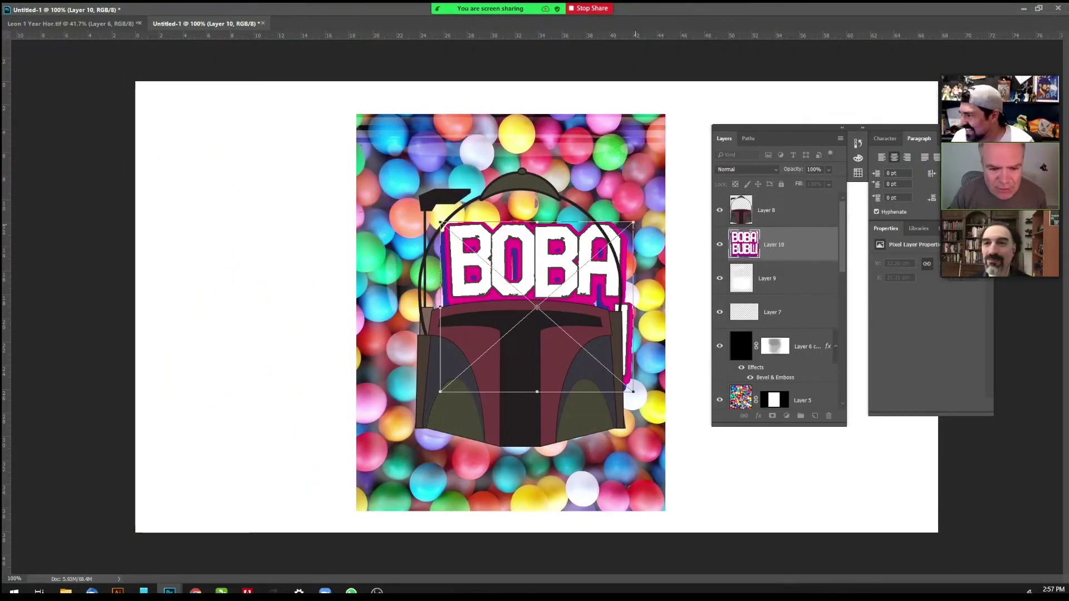
Step: Shrink the BOBA BUBLI lettering to about 7 cm wide and place it centrally inside the helmet's open dome
{"action": "left_click_drag", "start_coordinate": [636, 226], "coordinate": [561, 217]}
{"action": "left_click_drag", "start_coordinate": [521, 264], "coordinate": [538, 252]}
{"action": "key", "text": "Return"}
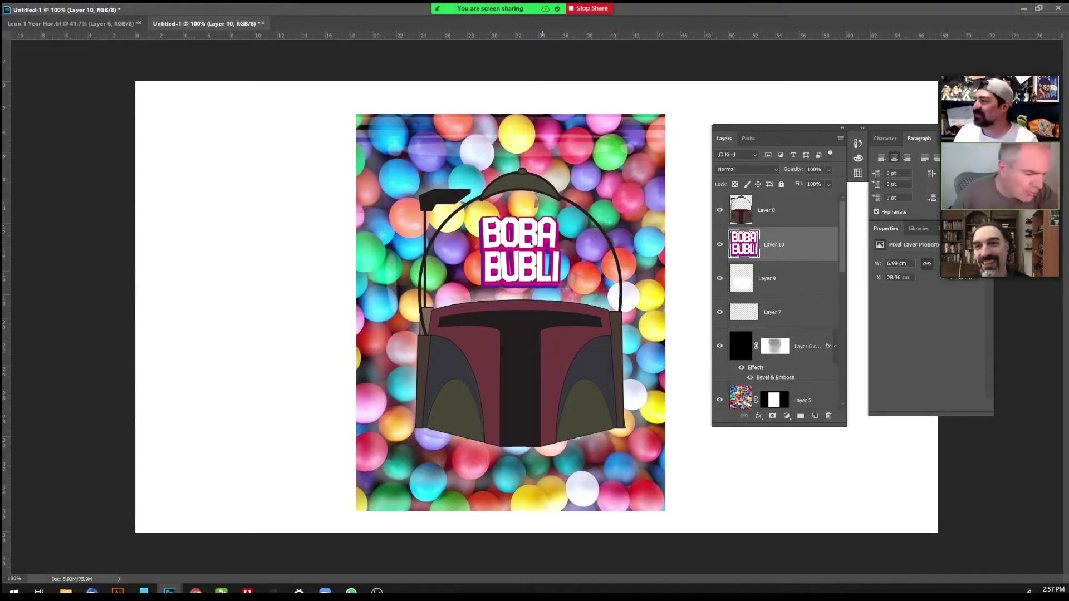
Step: Add a dark red Multiply inner shadow at 35% opacity and 232 px distance to Layer 6 copy, and clear the selection
{"action": "scroll", "coordinate": [444, 272], "scroll_direction": "up", "scroll_amount": 2}
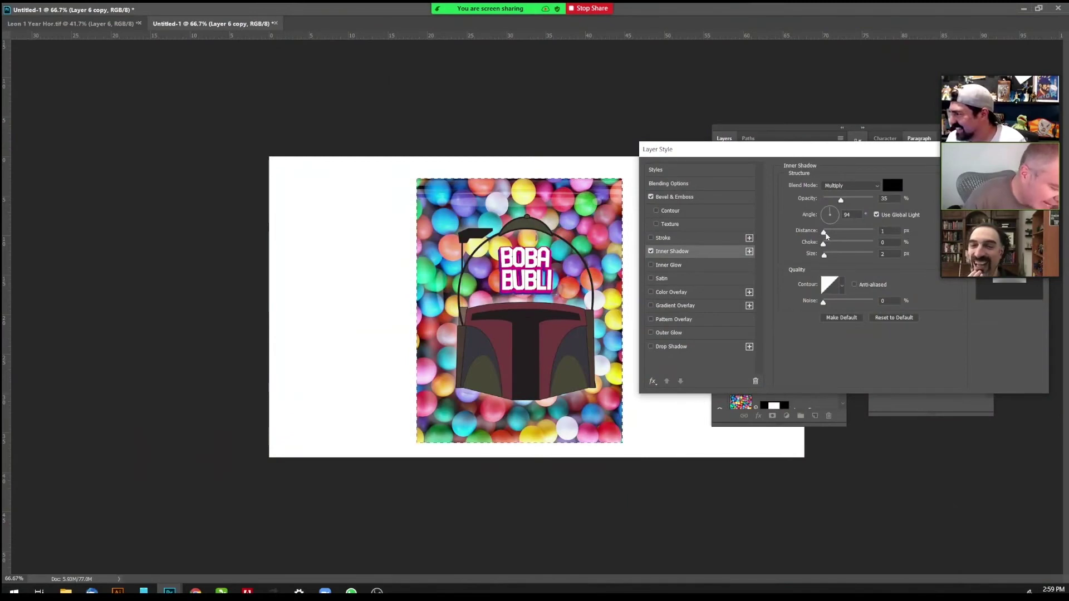
{"action": "left_click_drag", "start_coordinate": [826, 237], "coordinate": [867, 235]}
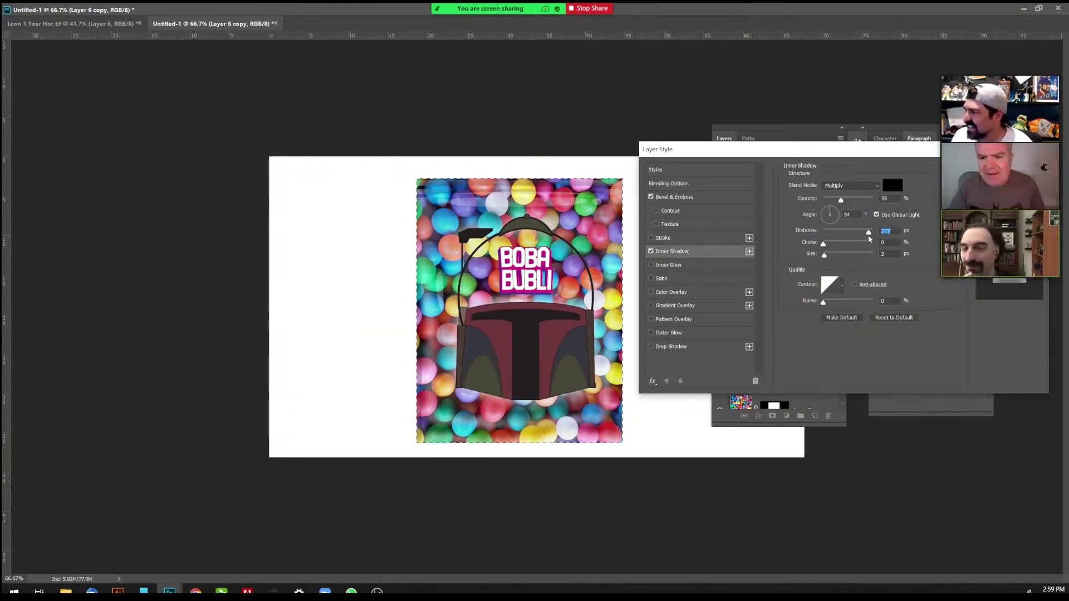
{"action": "left_click", "coordinate": [893, 186]}
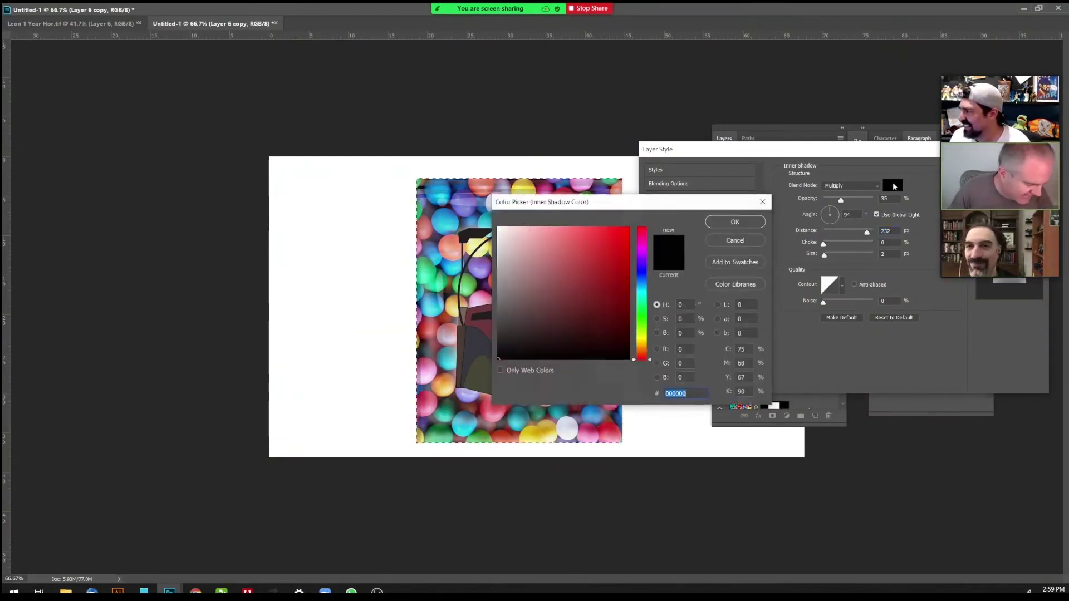
{"action": "left_click", "coordinate": [604, 282]}
{"action": "left_click", "coordinate": [714, 228]}
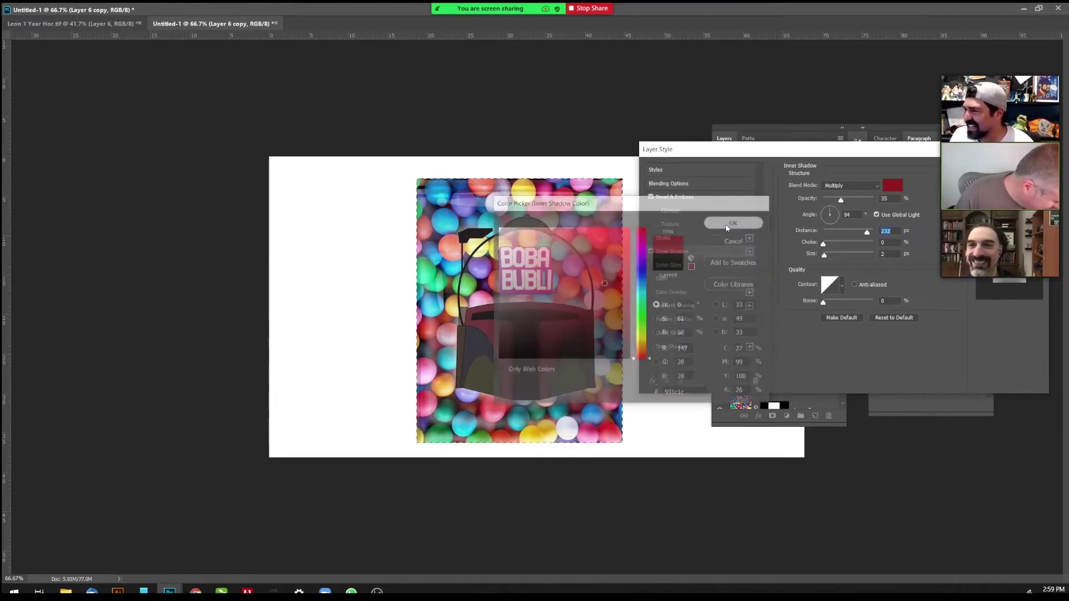
{"action": "left_click_drag", "start_coordinate": [906, 151], "coordinate": [570, 160]}
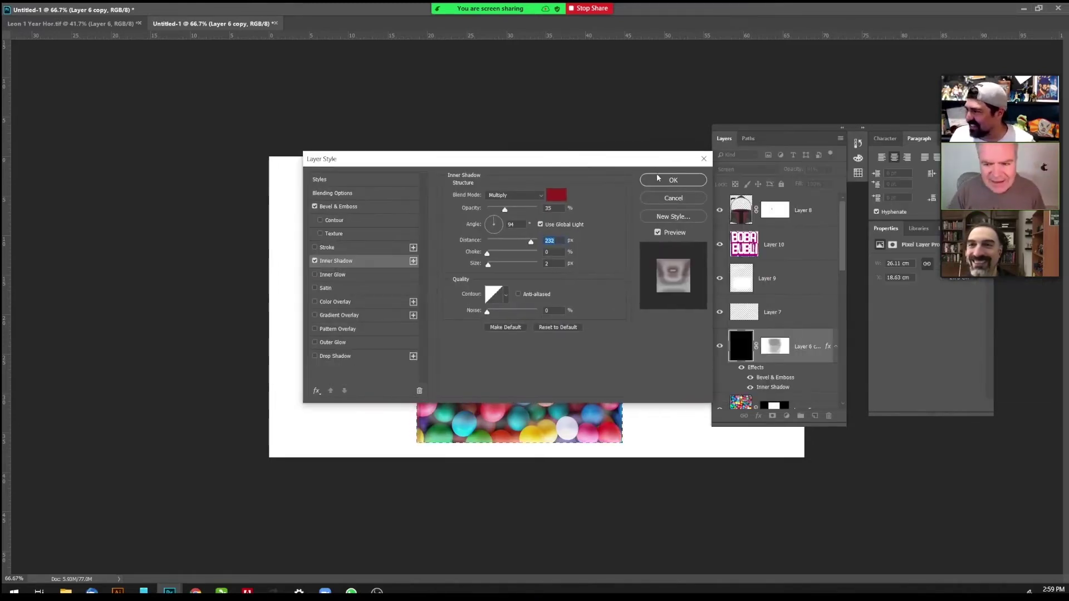
{"action": "left_click", "coordinate": [672, 178]}
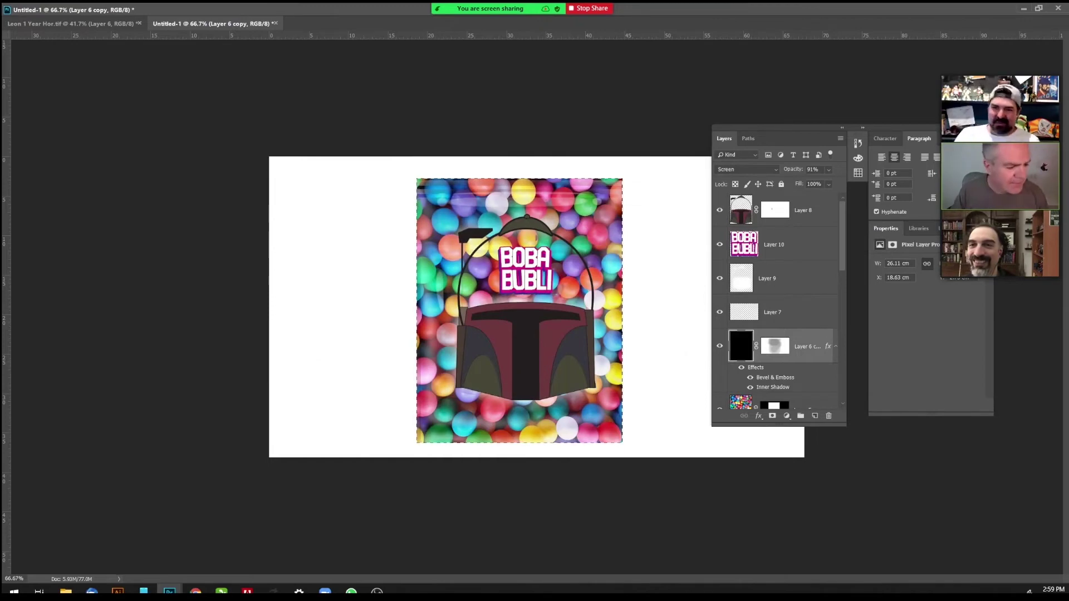
{"action": "key", "text": "ctrl+d"}
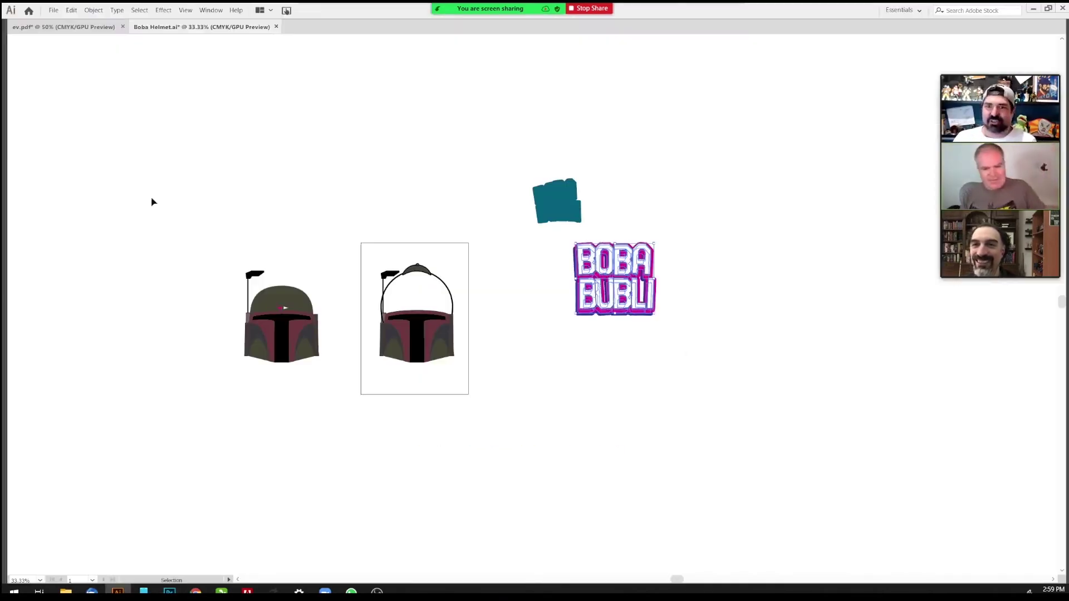
Step: In Illustrator, add the text FUERA DE ESTA GAKAXIZ beside the BOBA BUBLI lettering and enlarge it to about three times the lettering's width
{"action": "left_click_drag", "start_coordinate": [423, 339], "coordinate": [408, 343]}
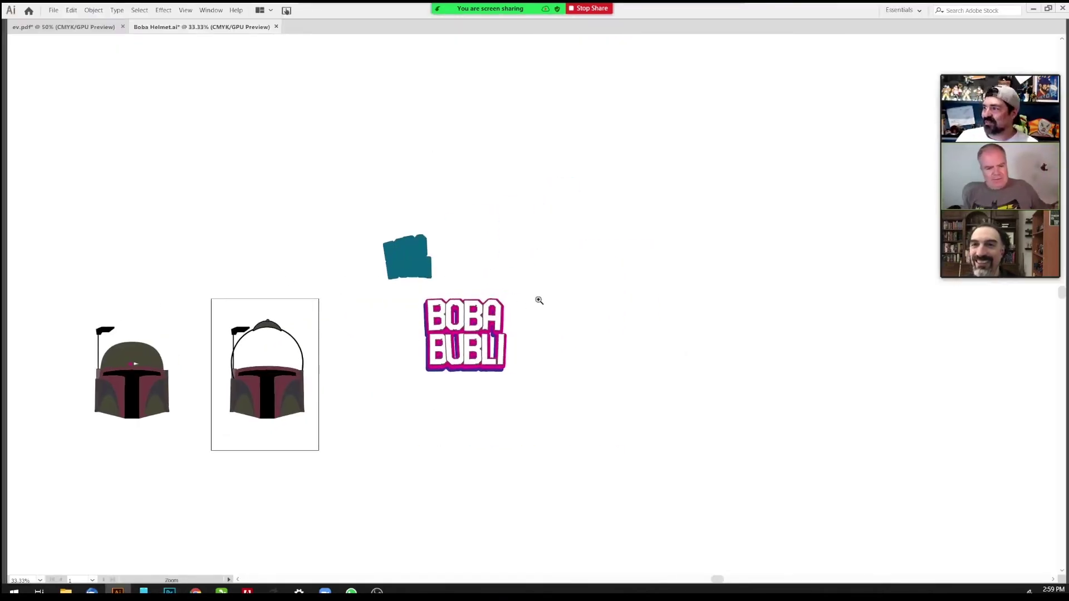
{"action": "left_click_drag", "start_coordinate": [539, 301], "coordinate": [516, 295]}
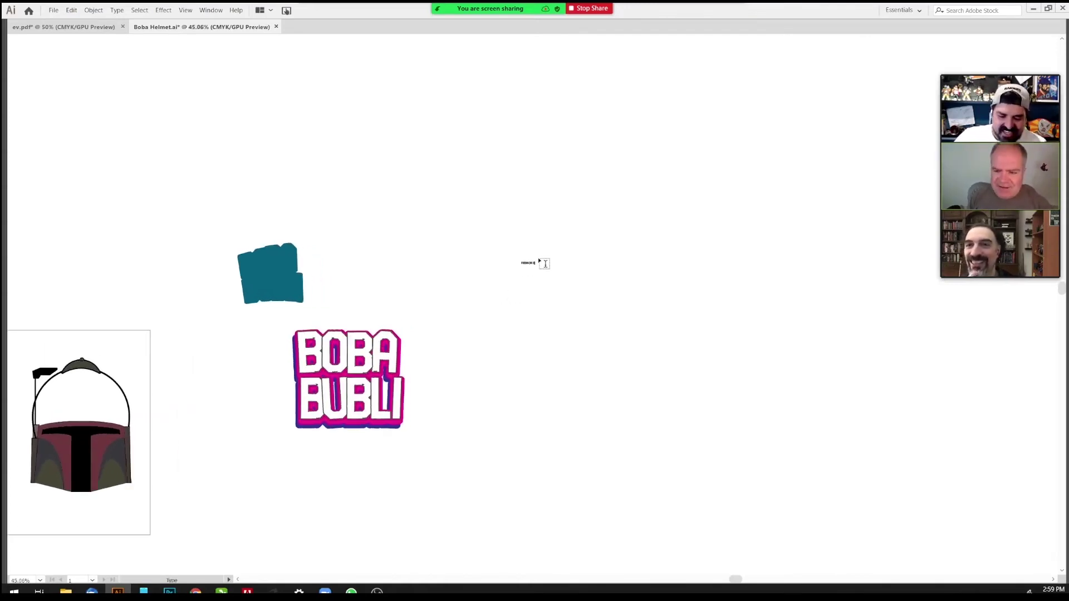
{"action": "type", "text": "RBONITE"}
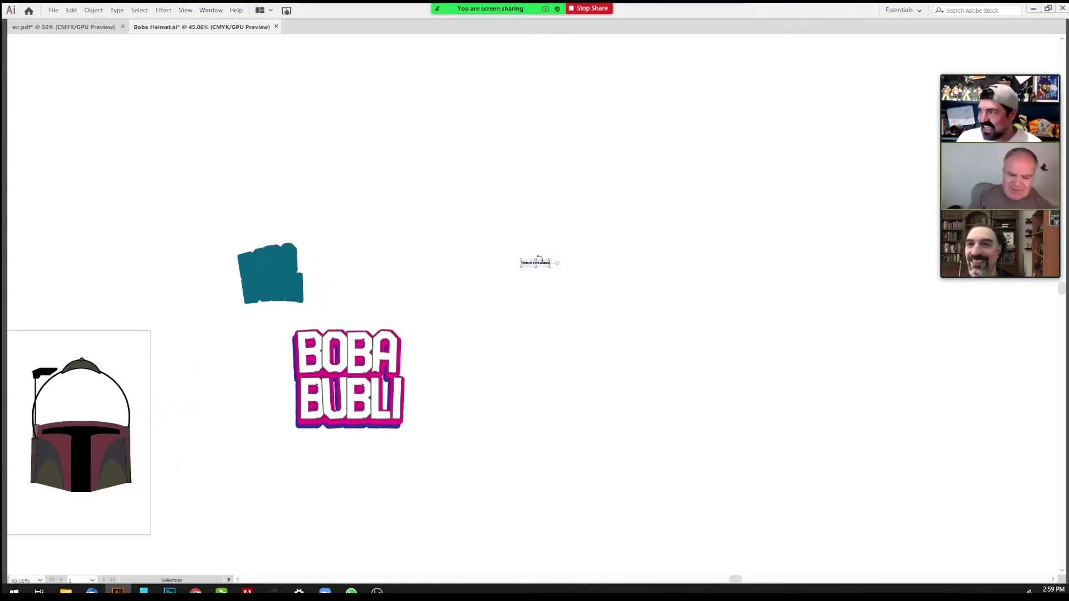
{"action": "type", "text": "v"}
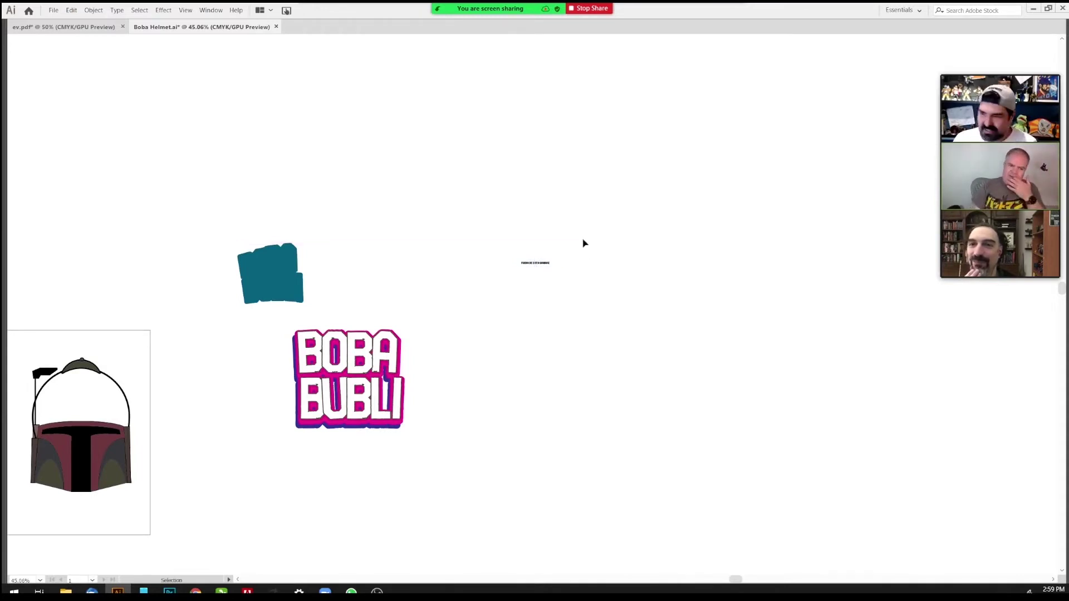
{"action": "left_click_drag", "start_coordinate": [550, 267], "coordinate": [693, 285]}
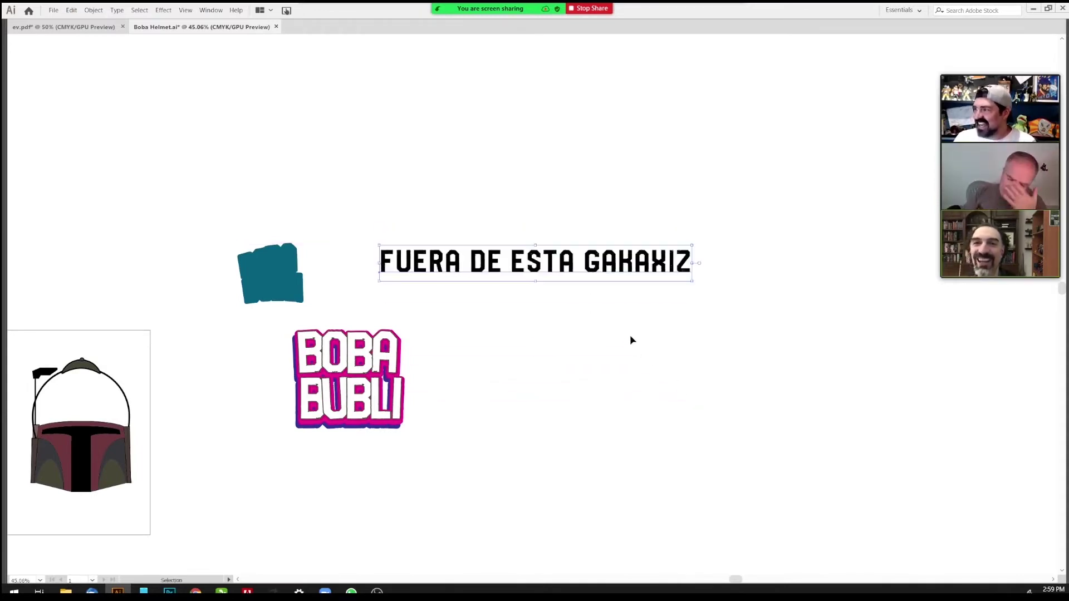
Step: Correct the misspelled last word of the slogan to GALAXIA with a closing exclamation mark
{"action": "left_click", "coordinate": [618, 336]}
{"action": "left_click_drag", "start_coordinate": [615, 266], "coordinate": [692, 277]}
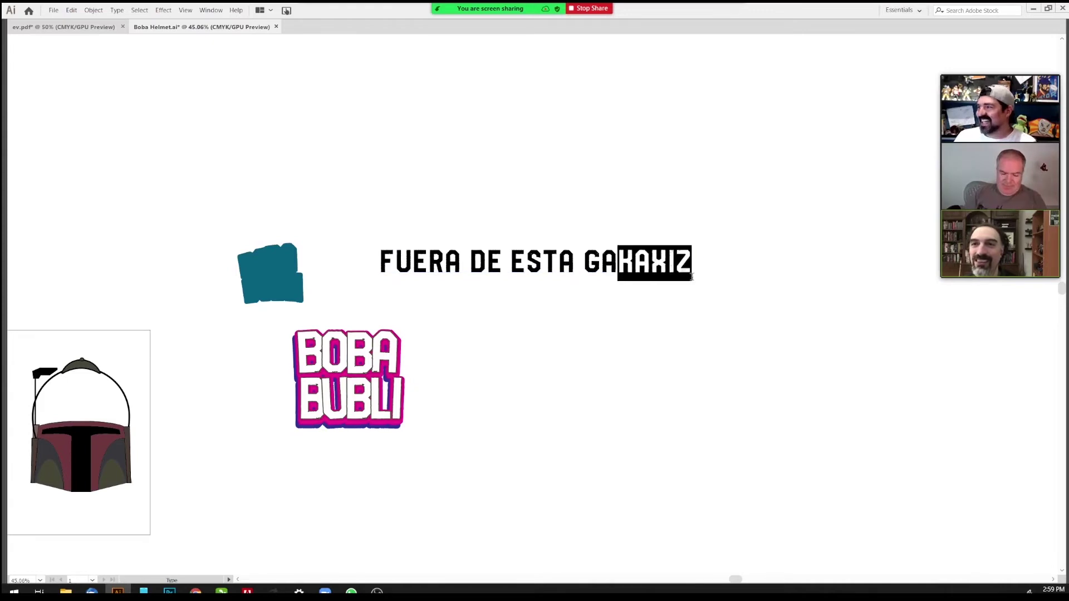
{"action": "type", "text": "LA"}
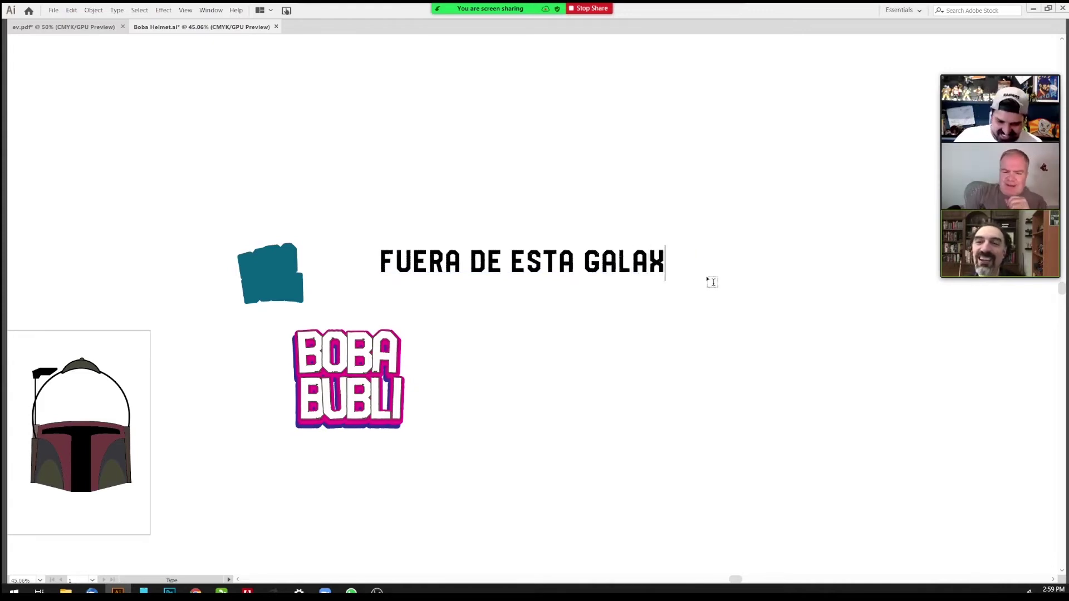
{"action": "left_click_drag", "start_coordinate": [666, 264], "coordinate": [748, 268]}
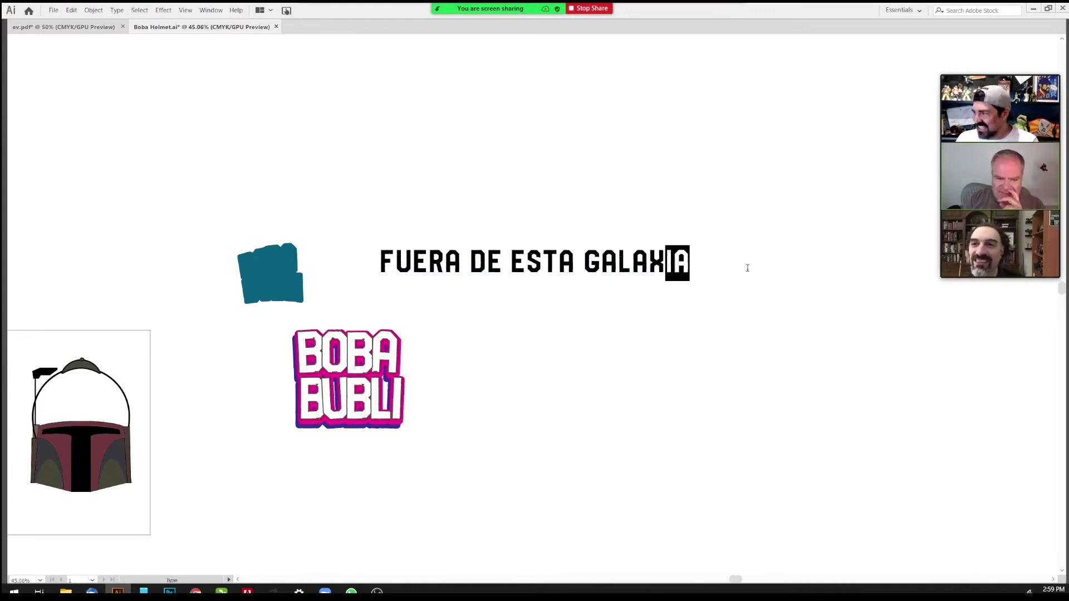
{"action": "key", "text": "Right"}
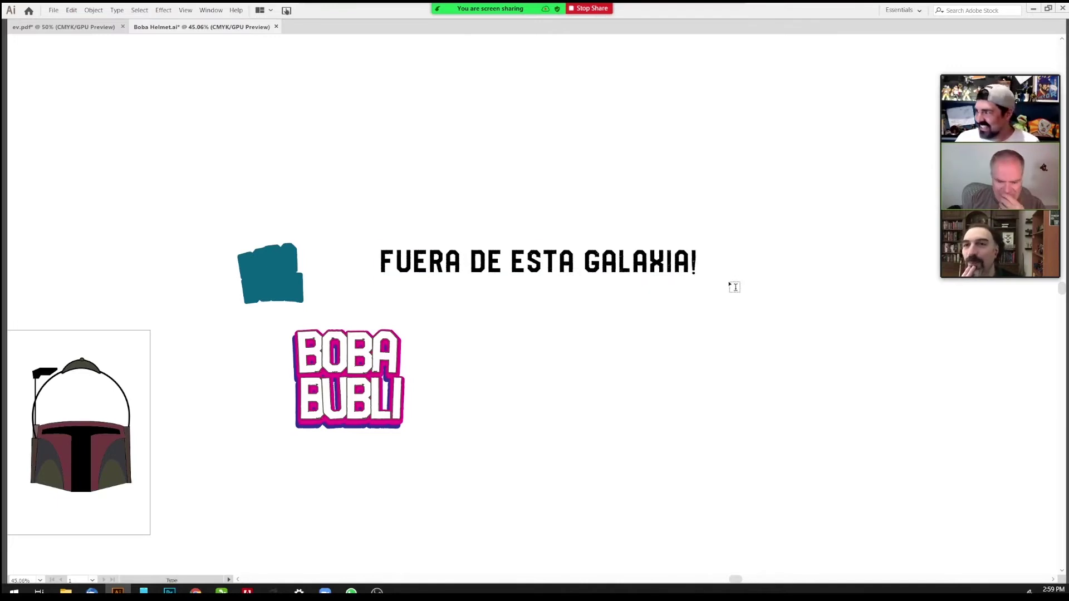
{"action": "key", "text": "Escape"}
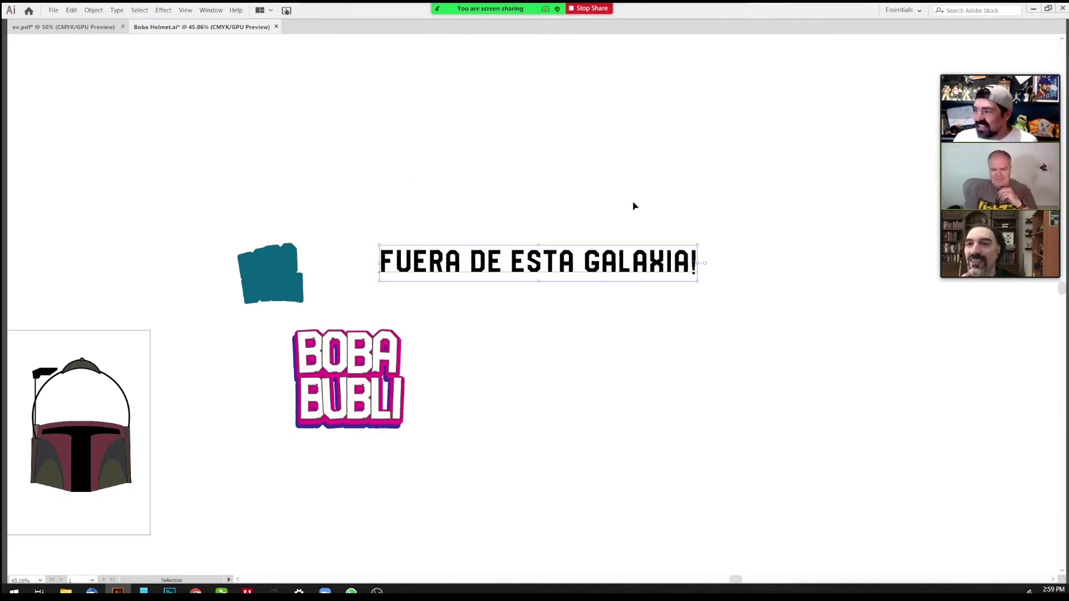
Step: Move the slogan higher above the BOBA BUBLI lettering and break it onto a second line before ESTA
{"action": "left_click_drag", "start_coordinate": [633, 275], "coordinate": [635, 206]}
{"action": "key", "text": "t"}
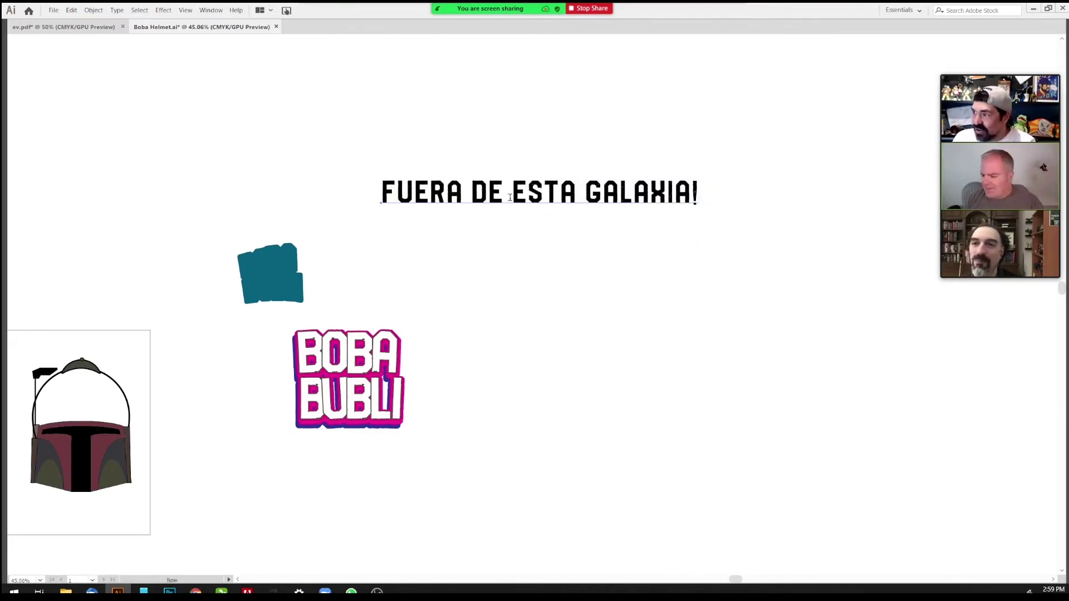
{"action": "key", "text": "Return"}
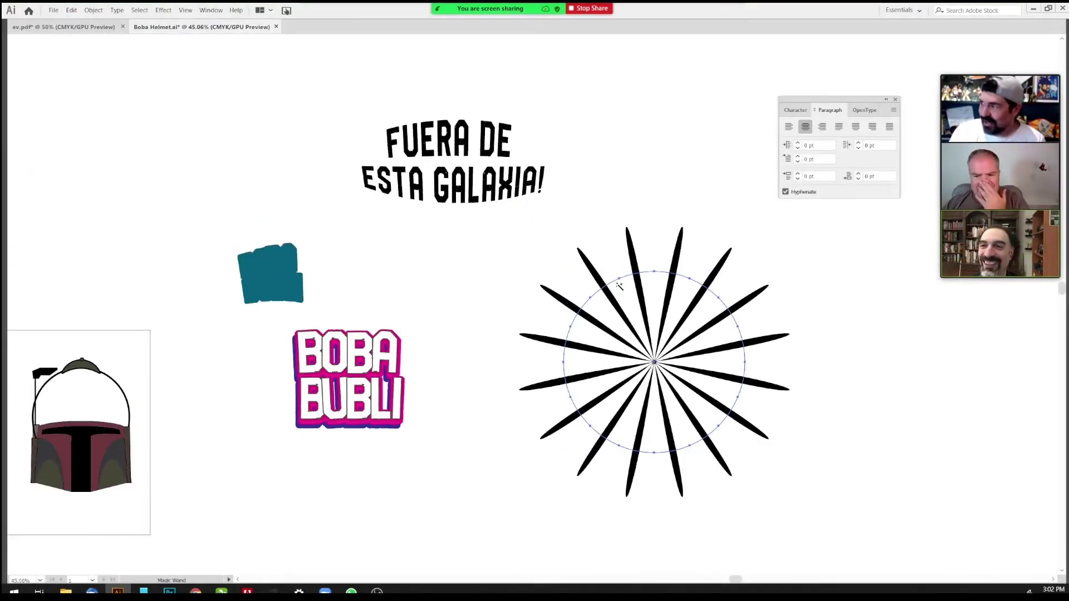
Step: Undo the long-spiked burst on the black circle and adjust a fresh Pucker & Bloat distortion on it
{"action": "key", "text": "v"}
{"action": "key", "text": "ctrl+z"}
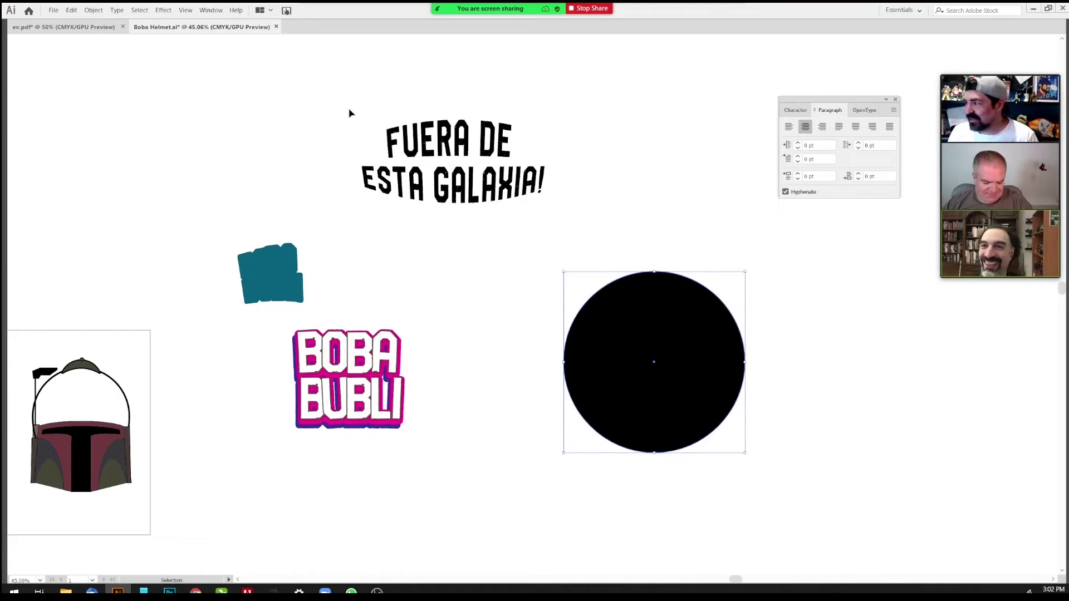
{"action": "left_click", "coordinate": [161, 11]}
{"action": "mouse_move", "coordinate": [222, 103]}
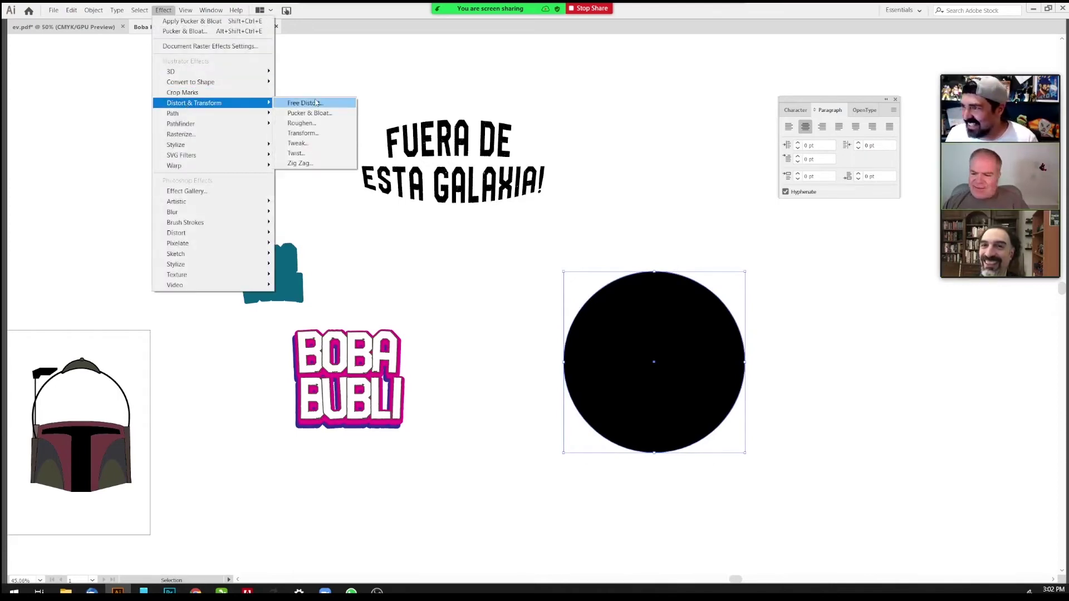
{"action": "mouse_move", "coordinate": [185, 114]}
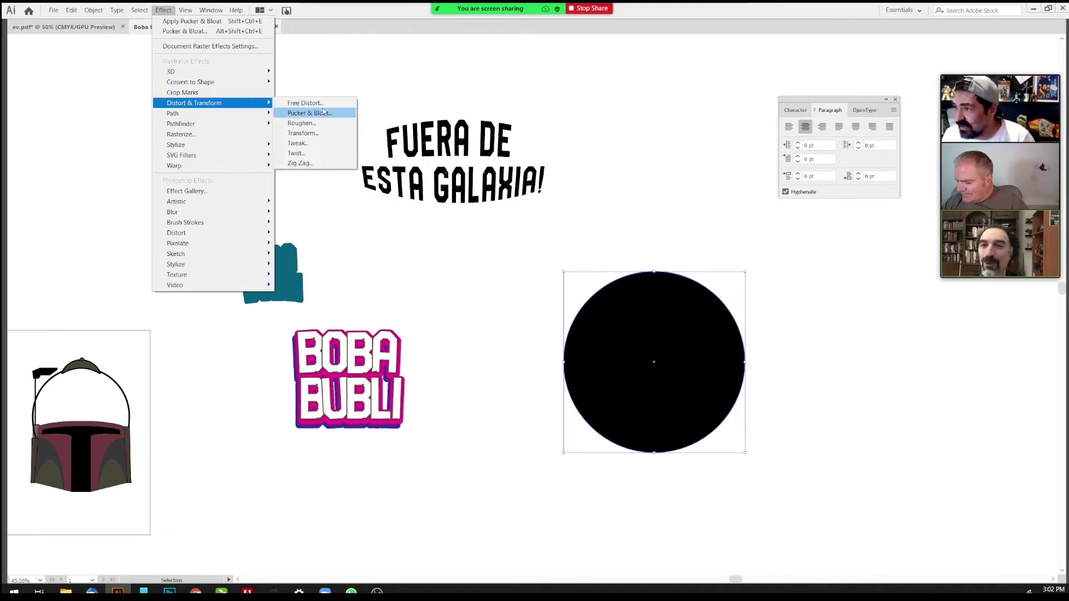
{"action": "left_click", "coordinate": [309, 113]}
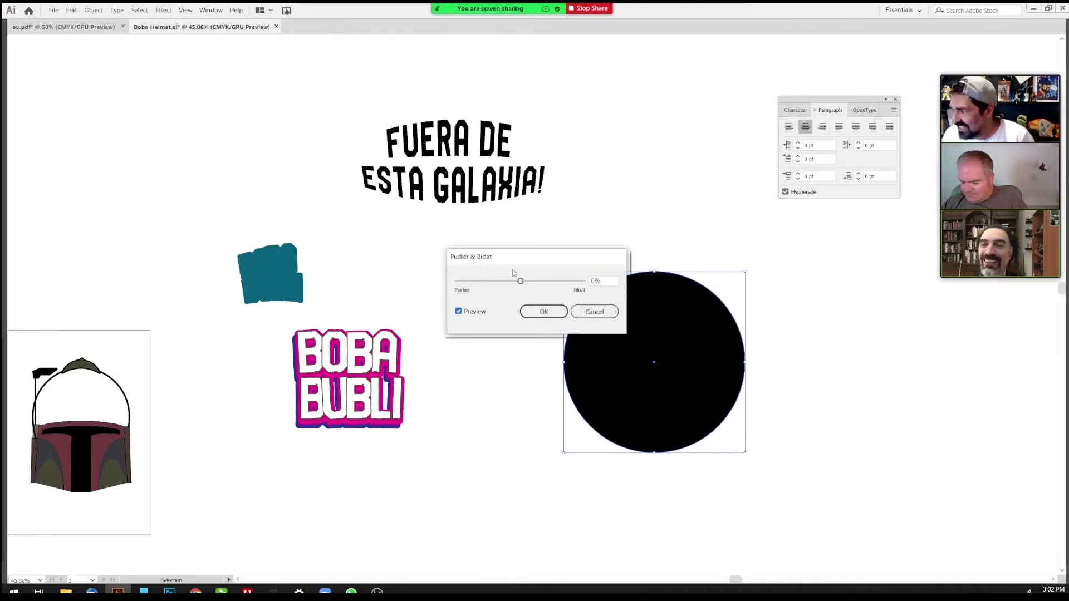
{"action": "left_click_drag", "start_coordinate": [514, 273], "coordinate": [460, 257]}
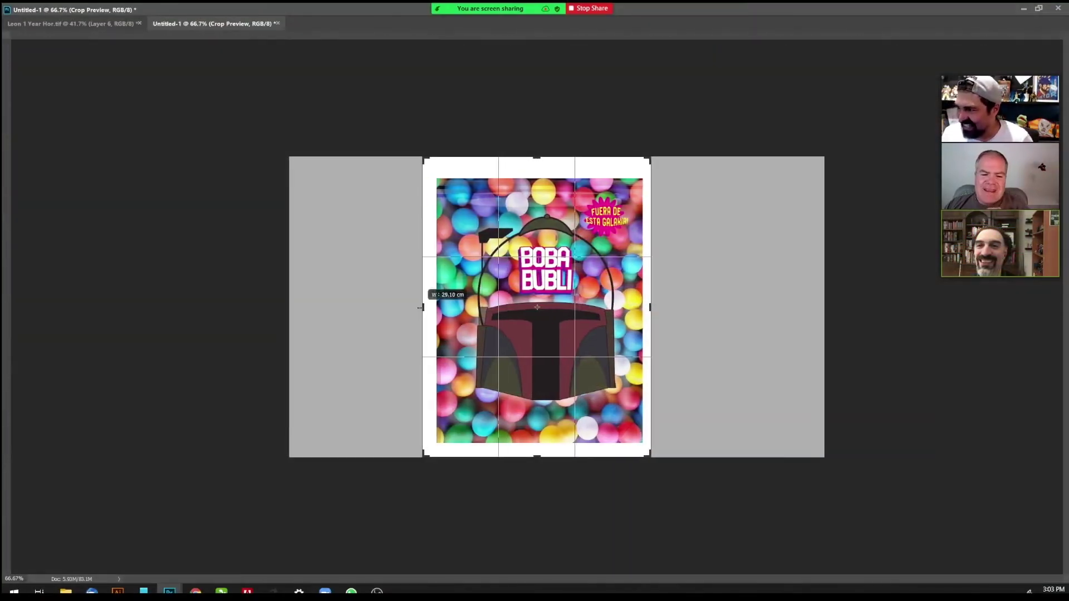
Step: In Photoshop, crop the canvas around the candy-ball panel to about 29.10 by 35.56 cm, leaving a narrow white border, and clear the selection
{"action": "left_click_drag", "start_coordinate": [420, 307], "coordinate": [422, 307]}
{"action": "left_click_drag", "start_coordinate": [538, 158], "coordinate": [537, 166]}
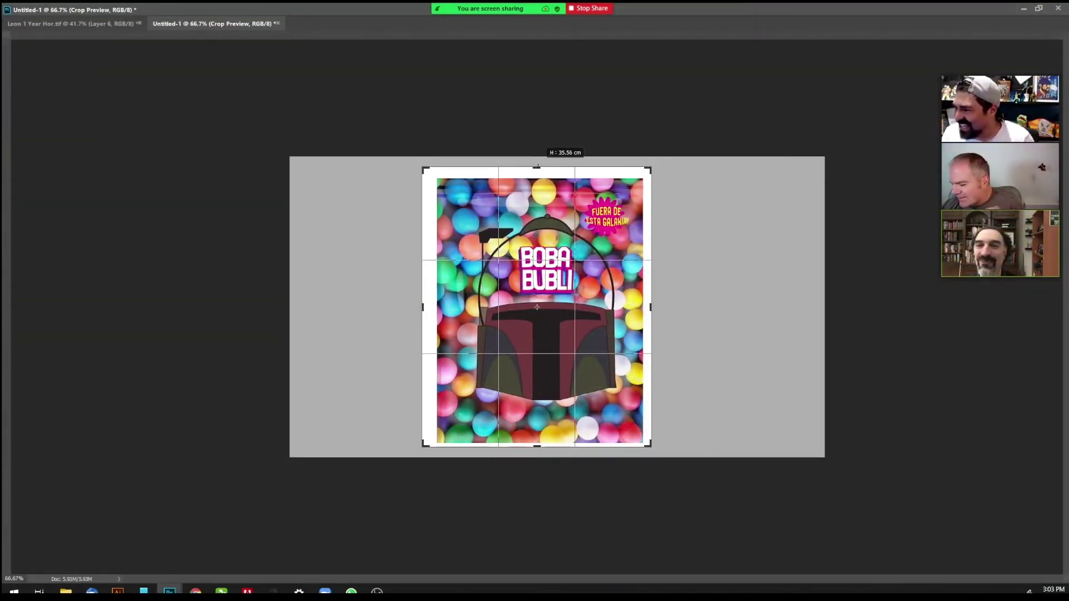
{"action": "key", "text": "Return"}
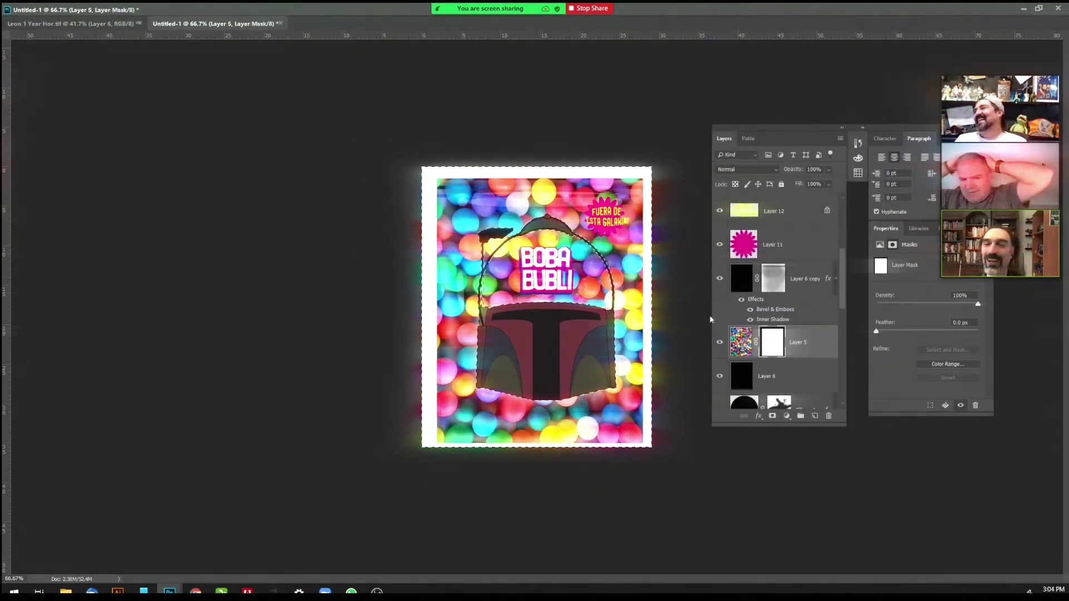
{"action": "key", "text": "ctrl+d"}
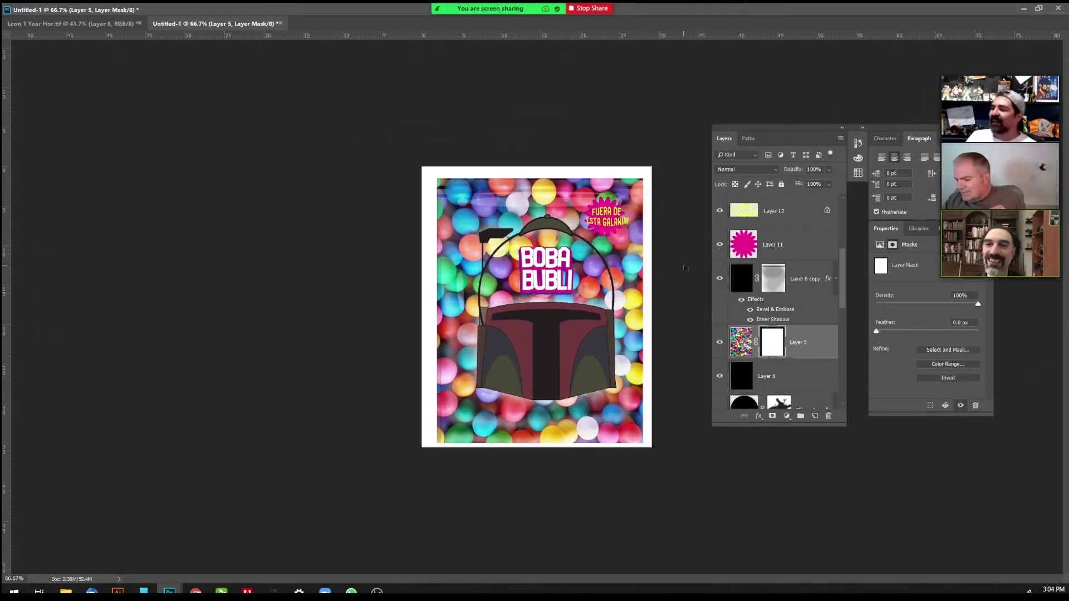
Step: Switch to Chrome, search Google Images for "bubli bubli chicle" and preview the 220-piece gumball-machine bag as packaging reference
{"action": "mouse_move", "coordinate": [579, 9]}
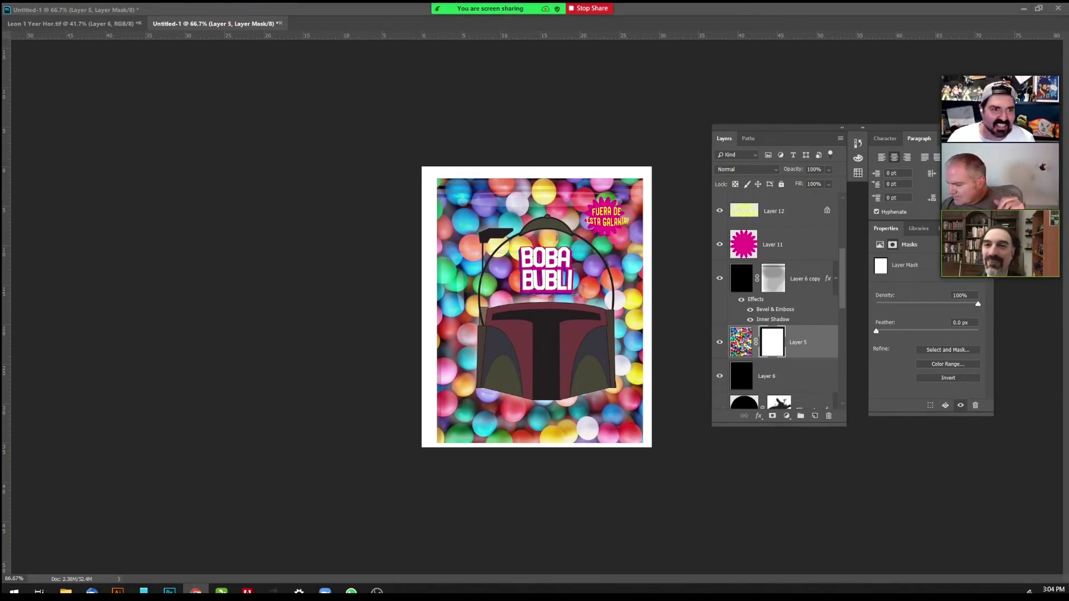
{"action": "left_click_drag", "start_coordinate": [1, 177], "coordinate": [539, 1]}
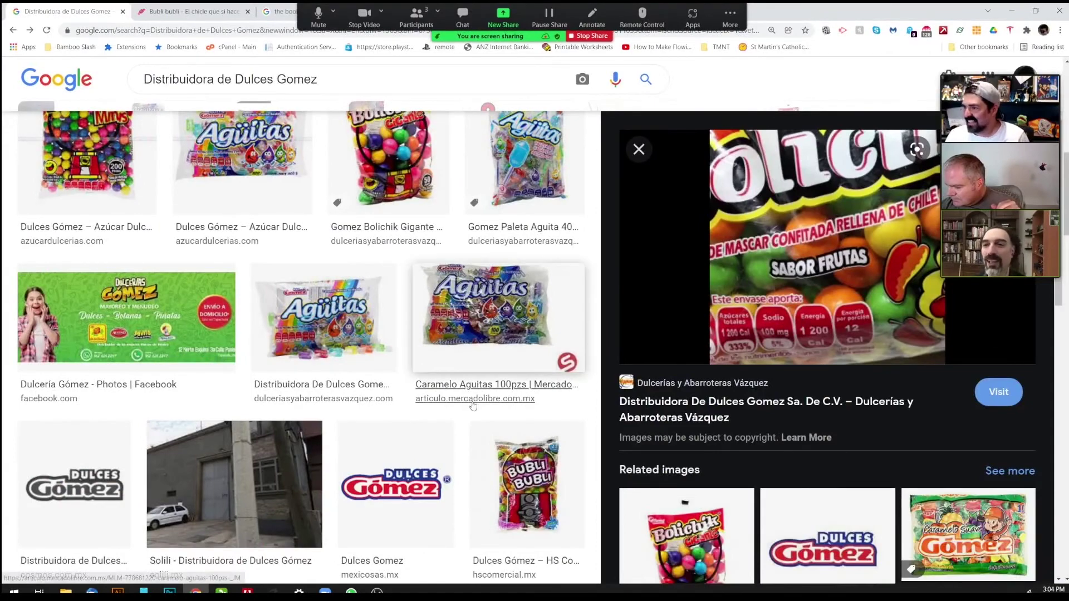
{"action": "scroll", "coordinate": [484, 334], "scroll_direction": "up", "scroll_amount": 10}
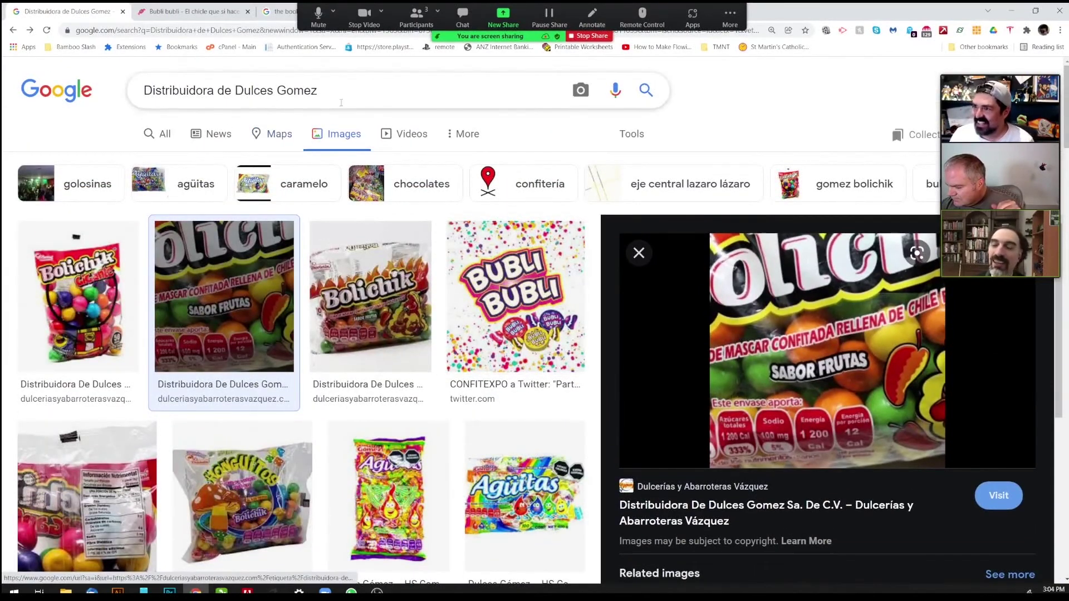
{"action": "left_click_drag", "start_coordinate": [319, 90], "coordinate": [181, 75]}
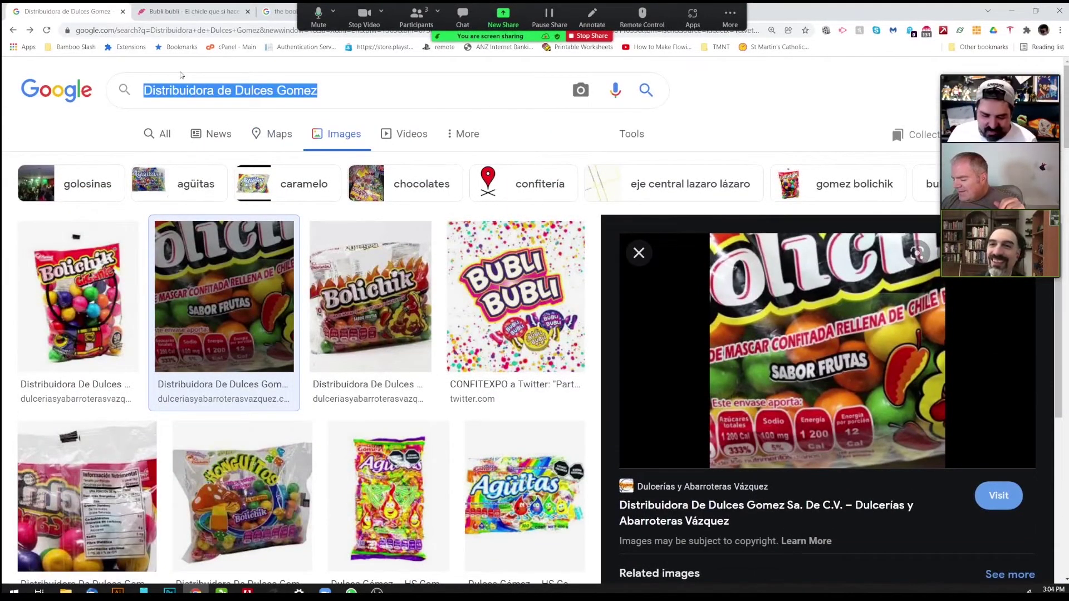
{"action": "type", "text": "bubli bubli chicle"}
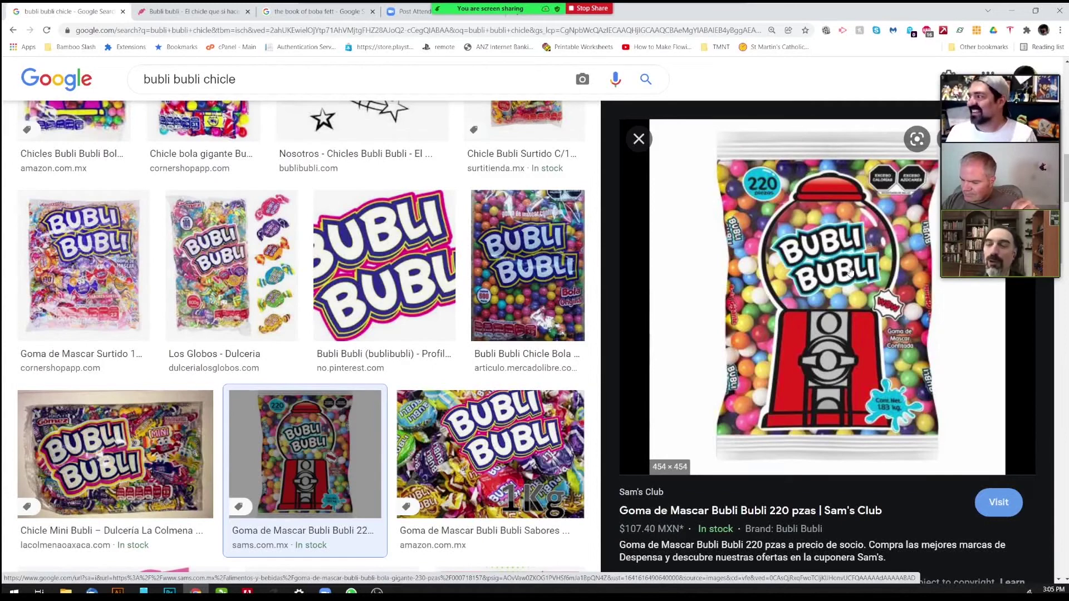
{"action": "left_click_drag", "start_coordinate": [674, 16], "coordinate": [1, 456]}
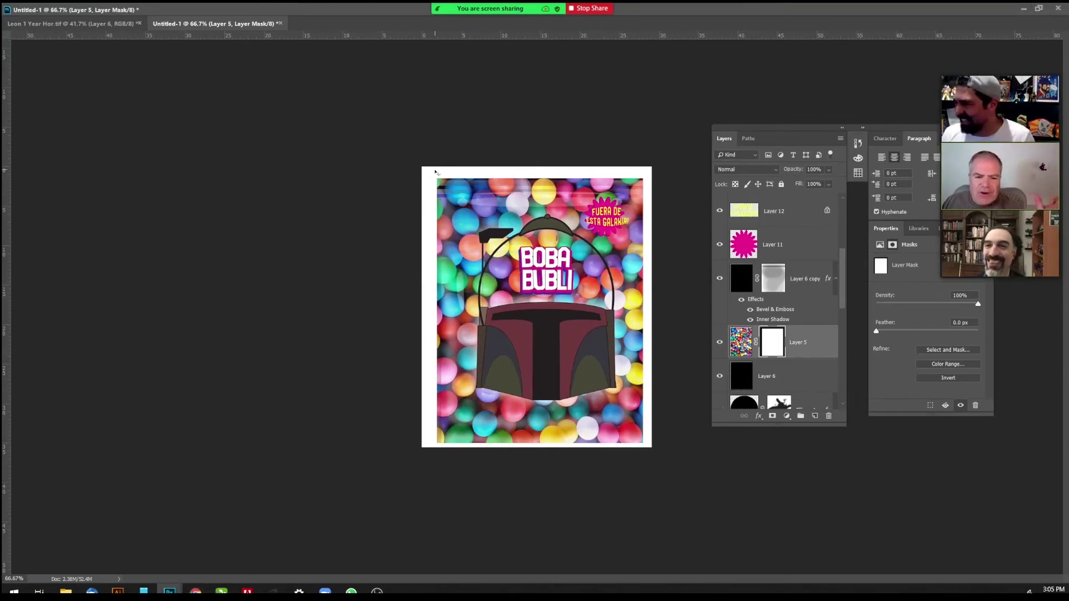
Step: Fill a rectangular strip across the artwork's upper edge on a new layer directly above the candy-ball photo layer
{"action": "left_click_drag", "start_coordinate": [426, 169], "coordinate": [691, 195]}
{"action": "scroll", "coordinate": [784, 373], "scroll_direction": "down", "scroll_amount": 2}
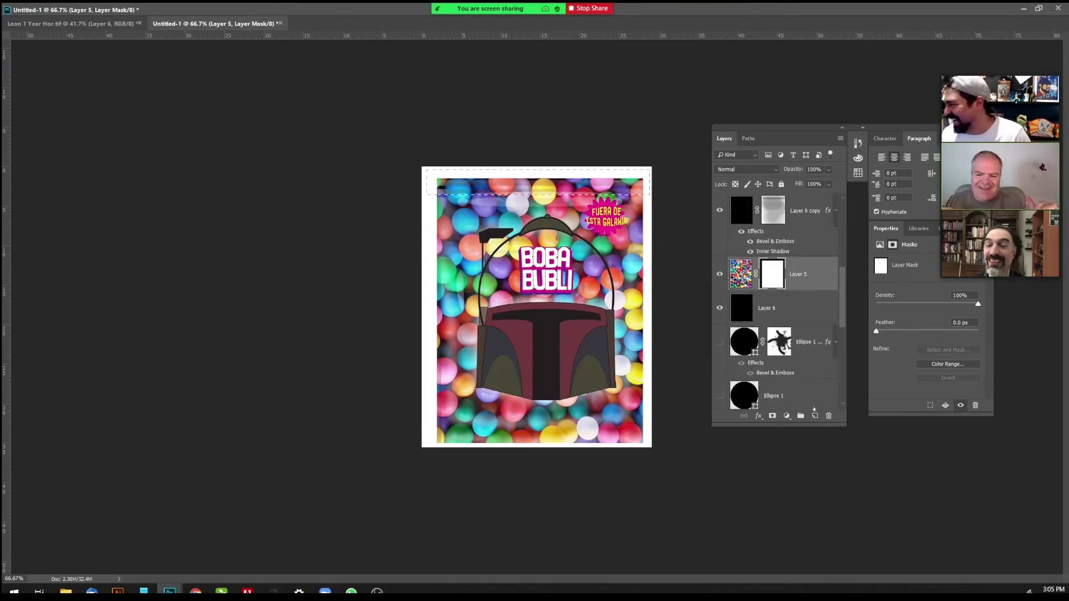
{"action": "scroll", "coordinate": [816, 376], "scroll_direction": "up", "scroll_amount": 5}
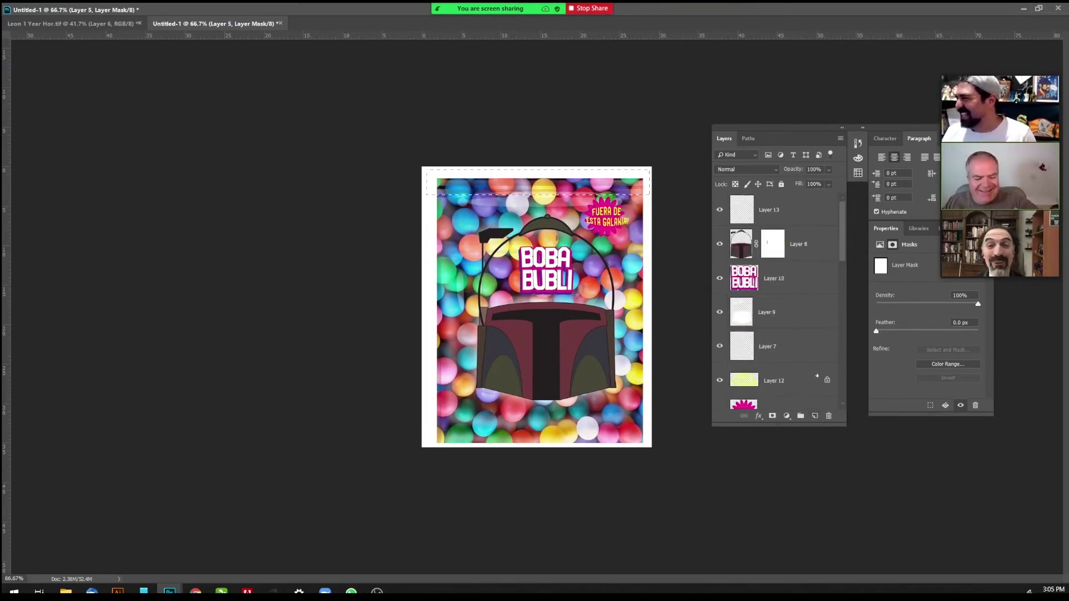
{"action": "scroll", "coordinate": [816, 376], "scroll_direction": "down", "scroll_amount": 5}
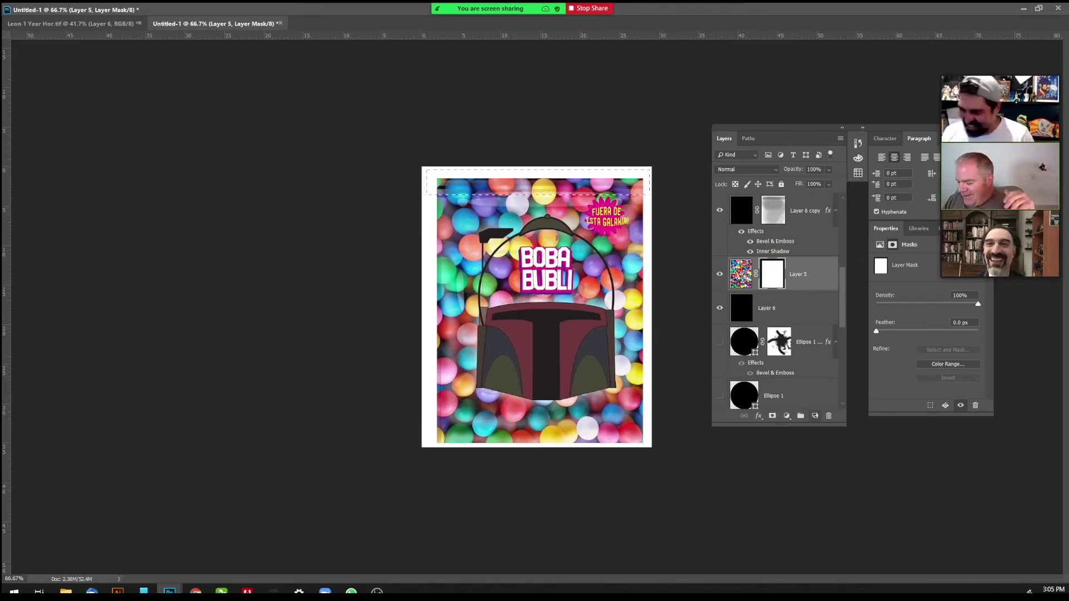
{"action": "left_click", "coordinate": [815, 416]}
{"action": "key", "text": "alt+BackSpace"}
{"action": "key", "text": "ctrl+d"}
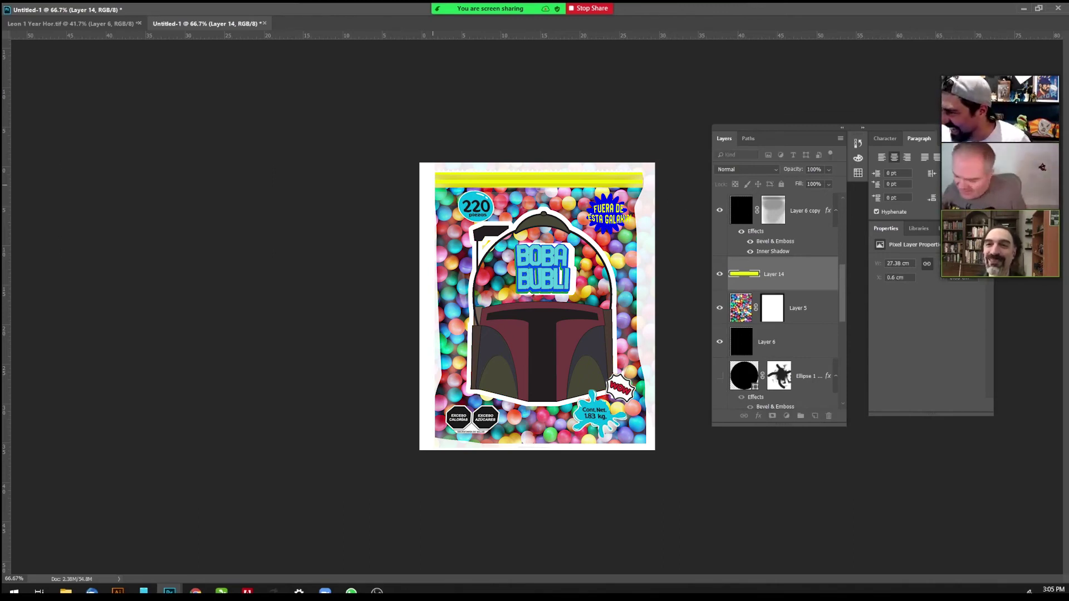
Step: Trim the yellow strip along the bag's upper edge to 26.11 cm wide, starting 1.87 cm from the canvas's left edge
{"action": "left_click", "coordinate": [433, 185]}
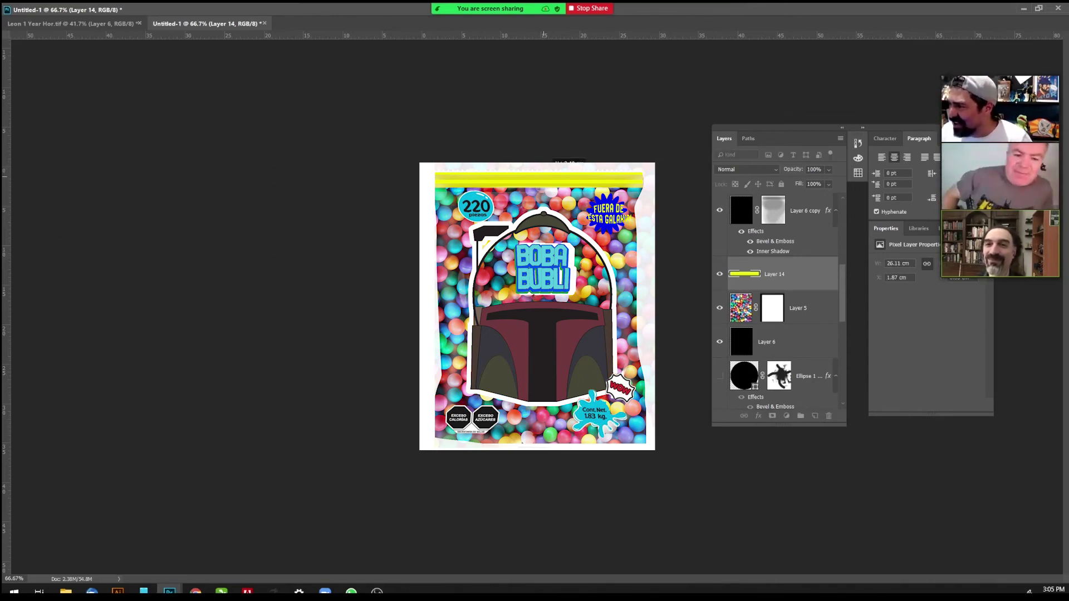